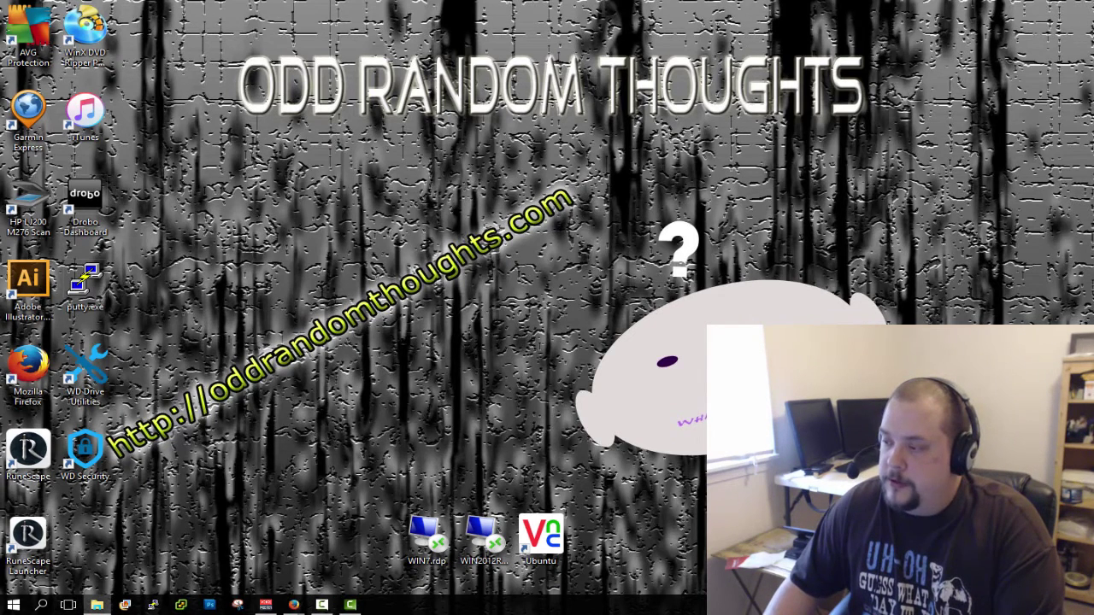
# Open File Explorer and display the contents of the Drobo (X:) drive.
pyautogui.press('super+e')
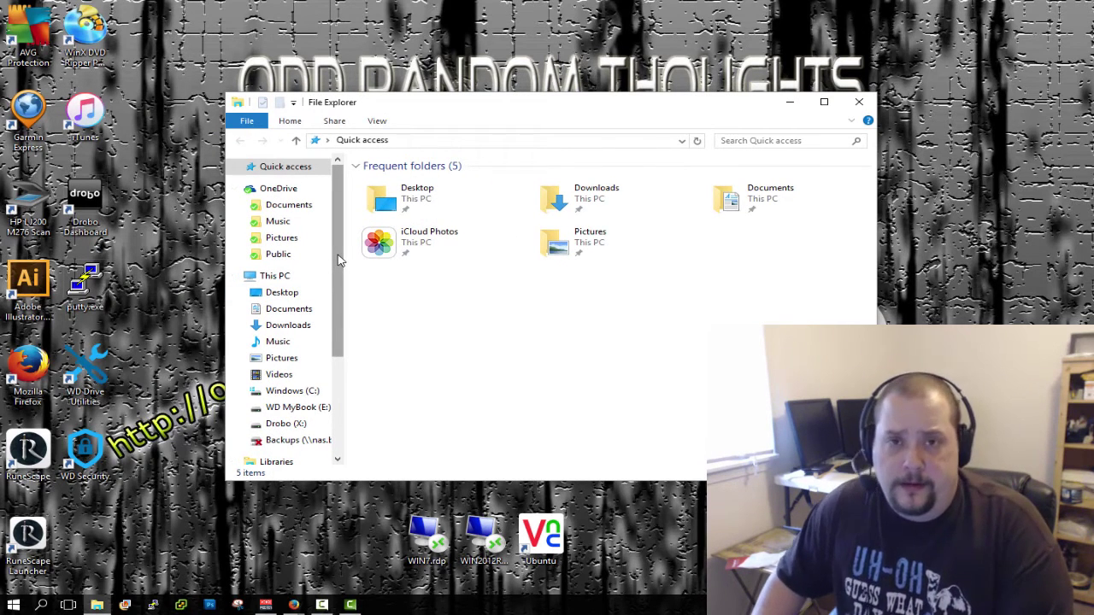
pyautogui.scroll(-2, 339, 265)
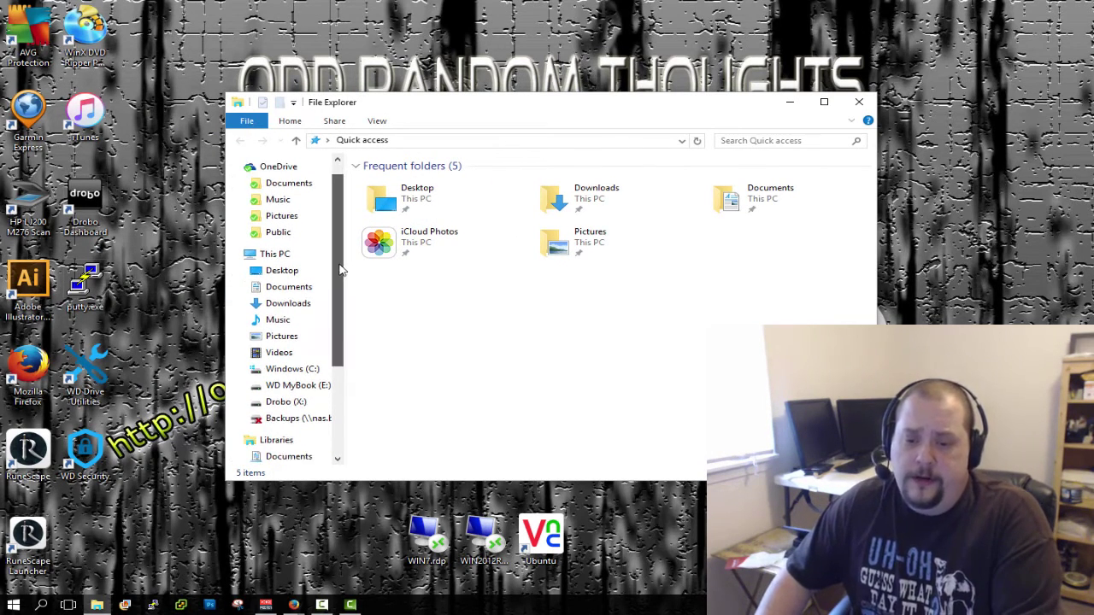
pyautogui.scroll(2, 339, 282)
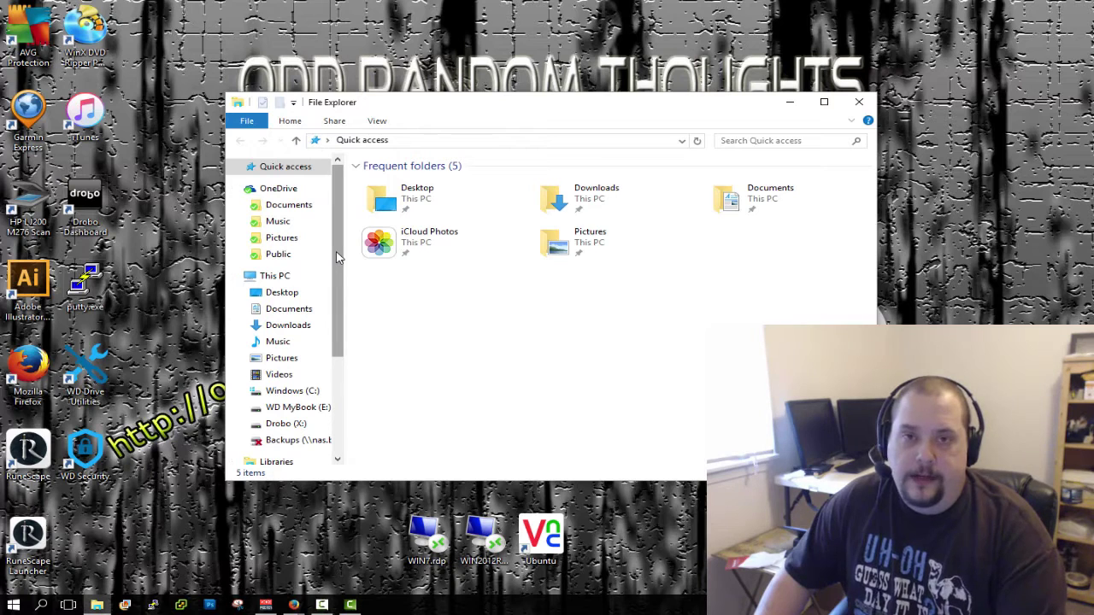
pyautogui.scroll(-3, 338, 258)
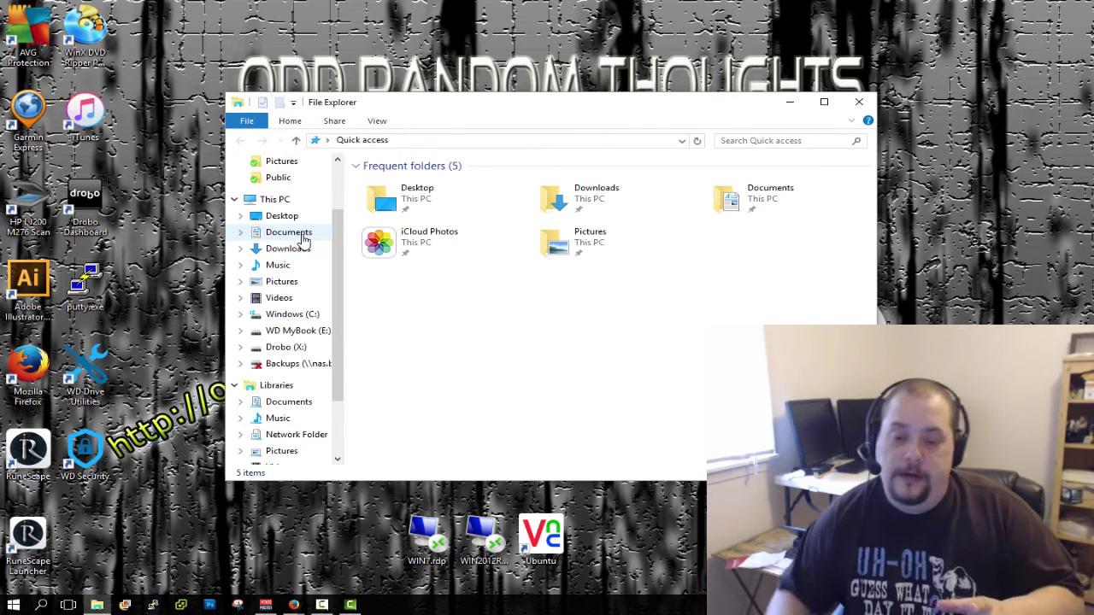
pyautogui.click(309, 349)
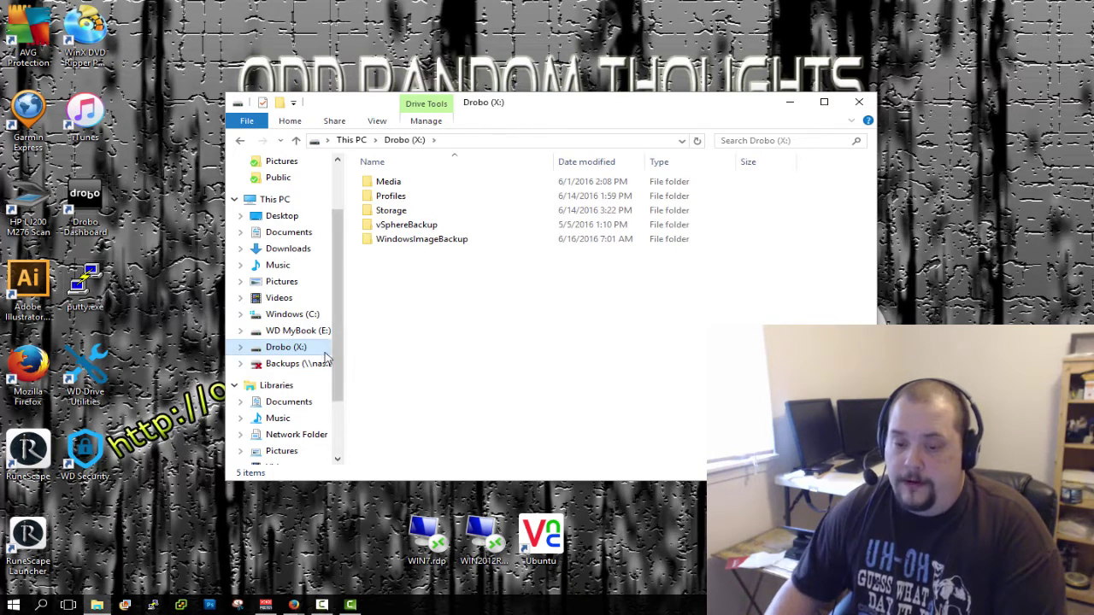
# Look through the PC's subfolder in Profiles down to Thunderbird's ptou3y3e.default folder, then return to the drive's root.
pyautogui.doubleClick(419, 198)
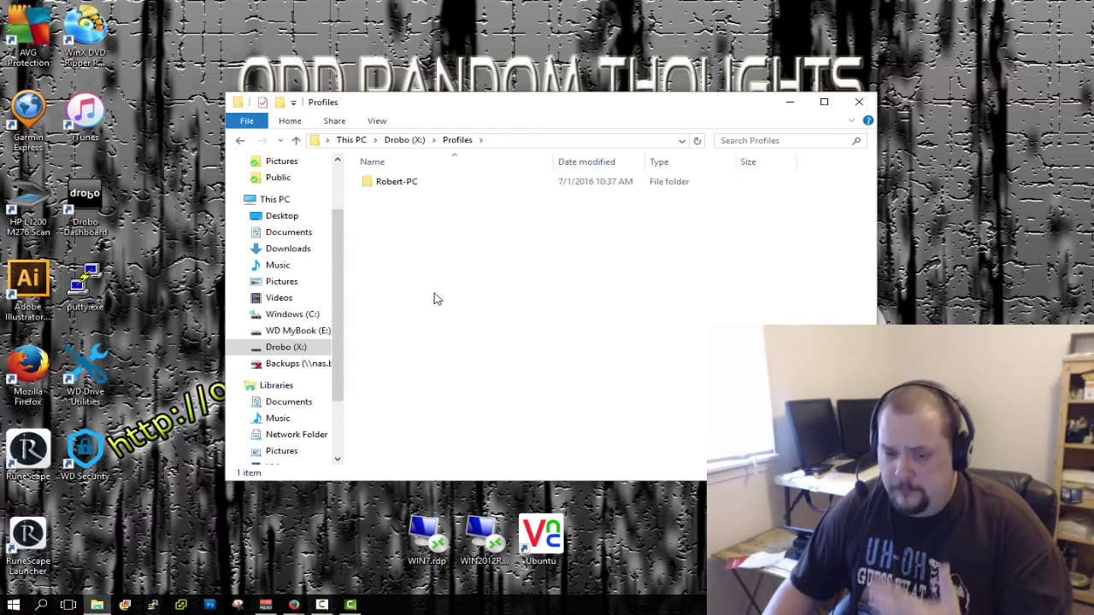
pyautogui.doubleClick(427, 190)
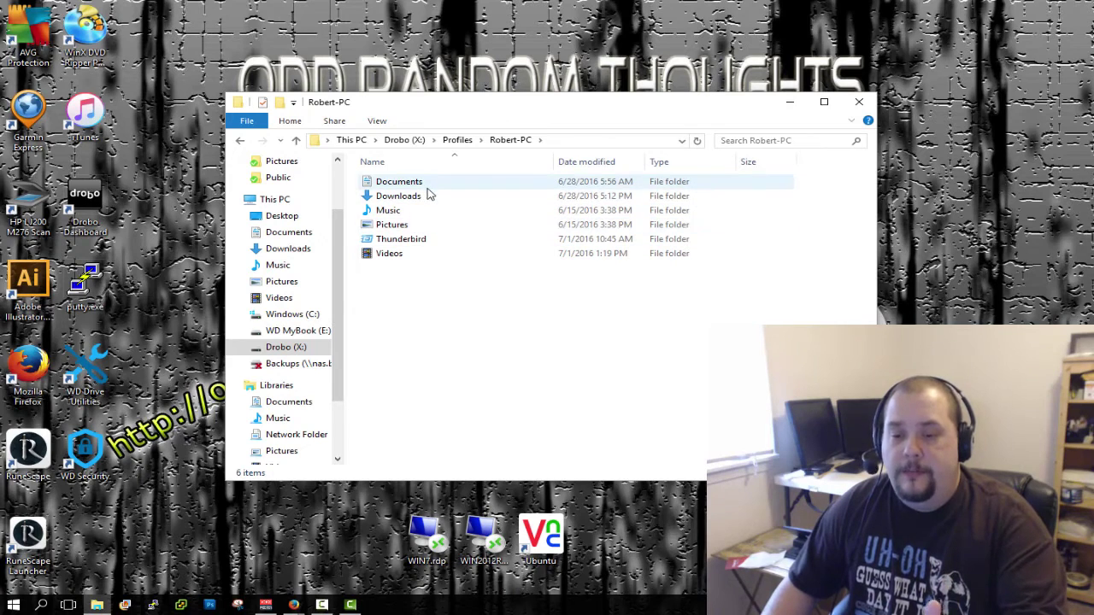
pyautogui.moveTo(427, 194)
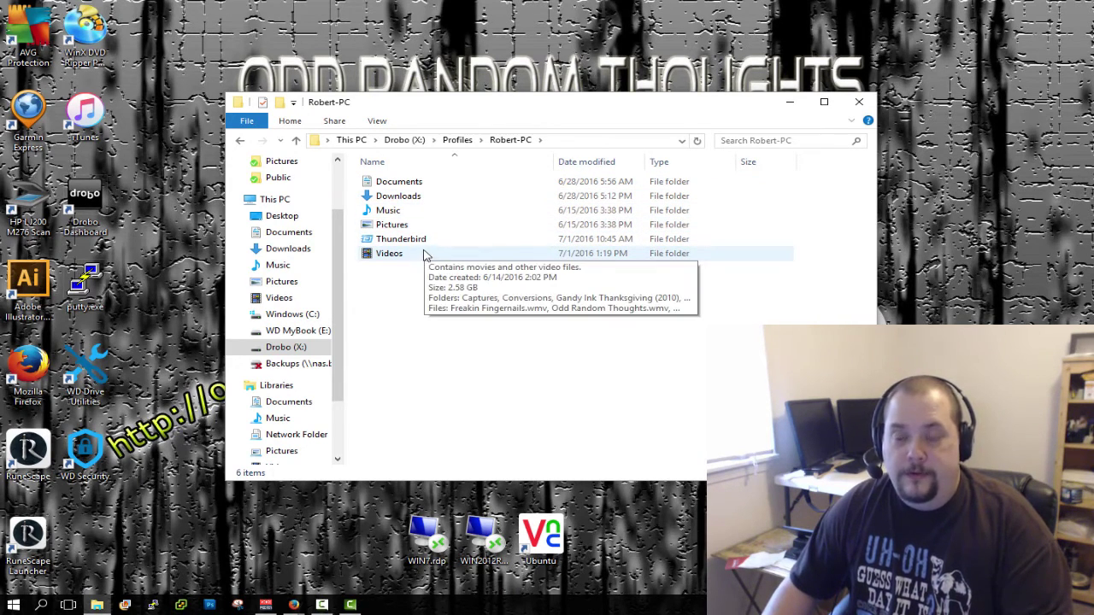
pyautogui.moveTo(430, 245)
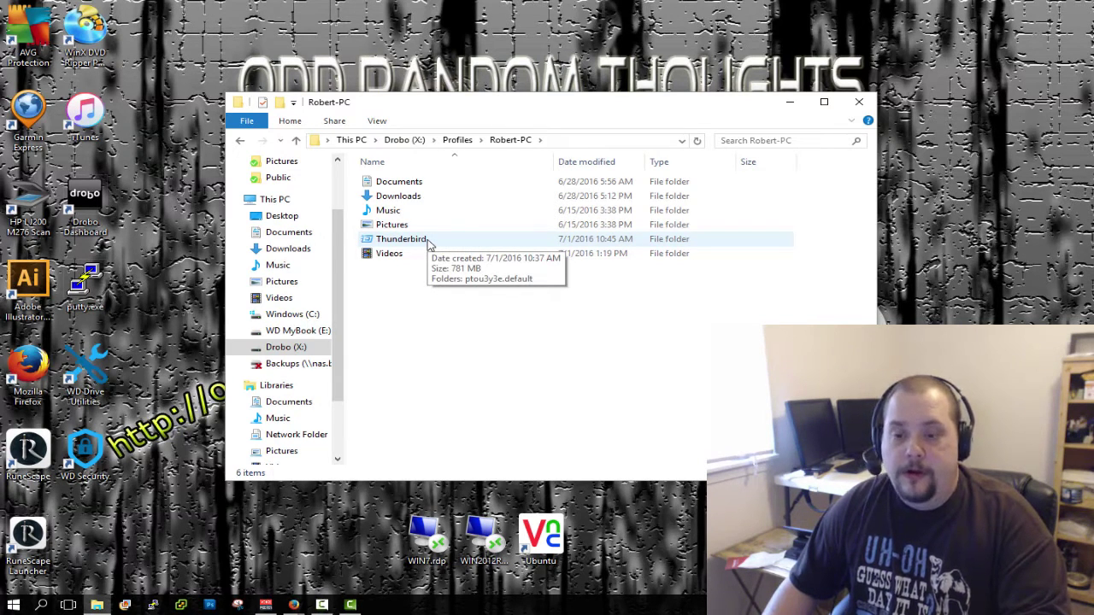
pyautogui.doubleClick(430, 243)
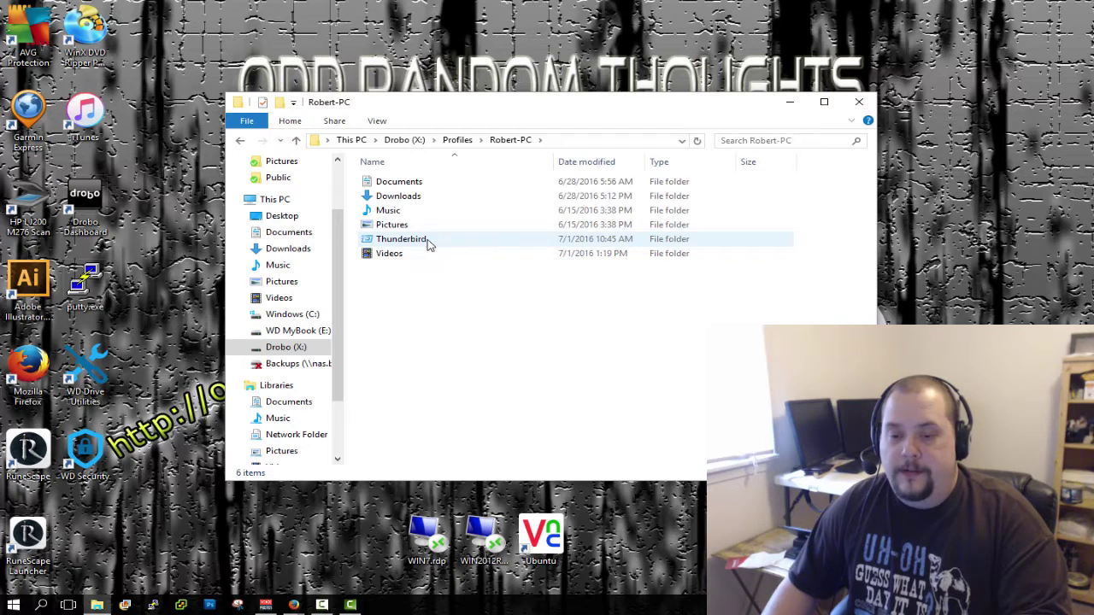
pyautogui.doubleClick(427, 184)
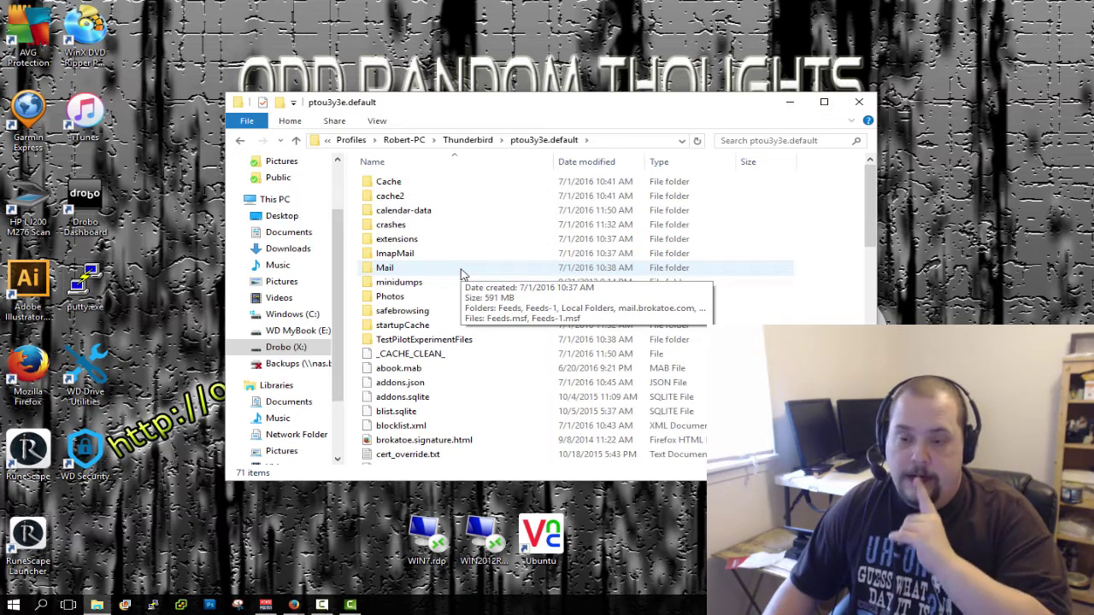
pyautogui.press('BackSpace')
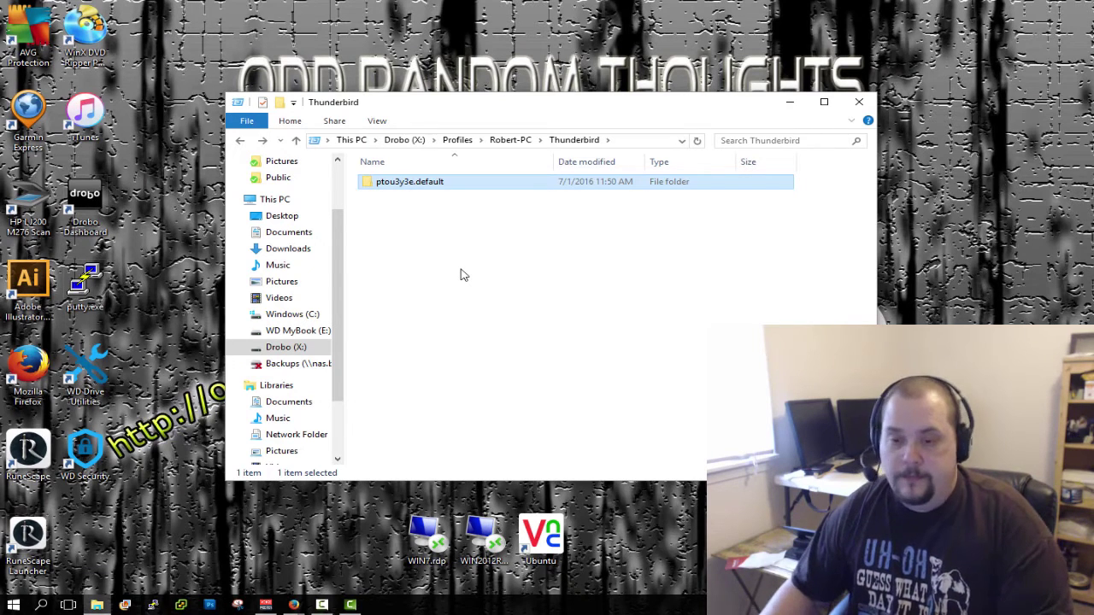
pyautogui.press('BackSpace')
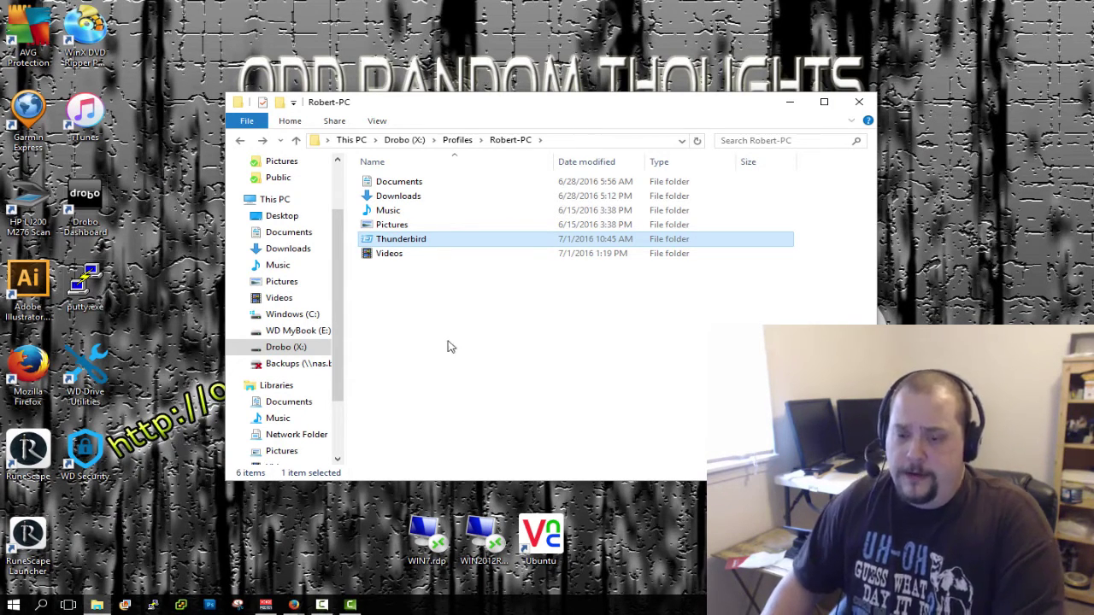
pyautogui.press('BackSpace')
pyautogui.press('BackSpace')
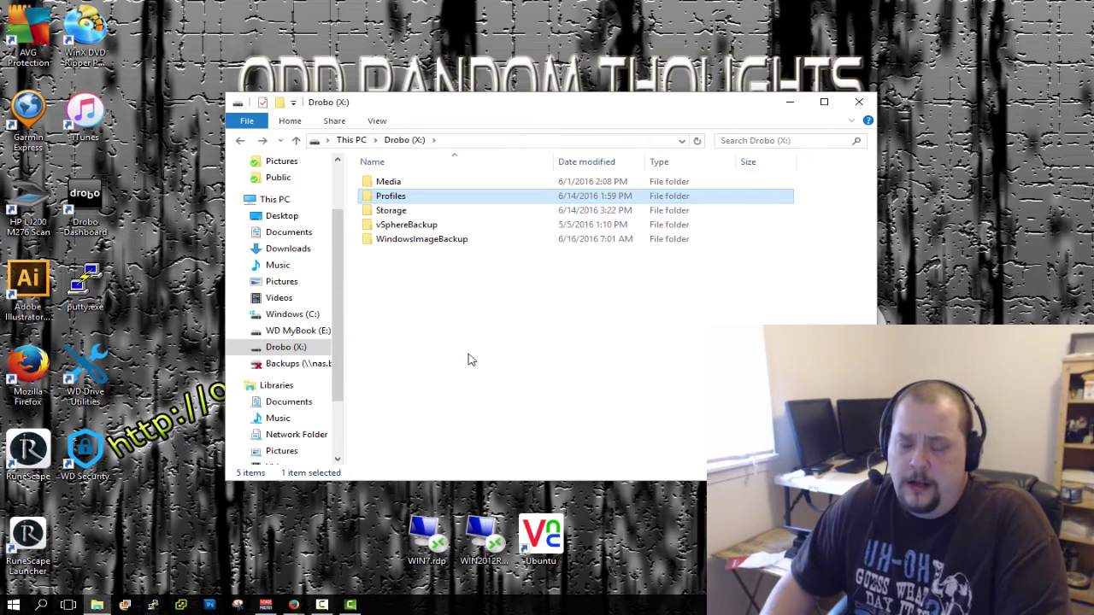
# View the subfolders of the Media folder and return to the root of the Drobo drive.
pyautogui.doubleClick(413, 183)
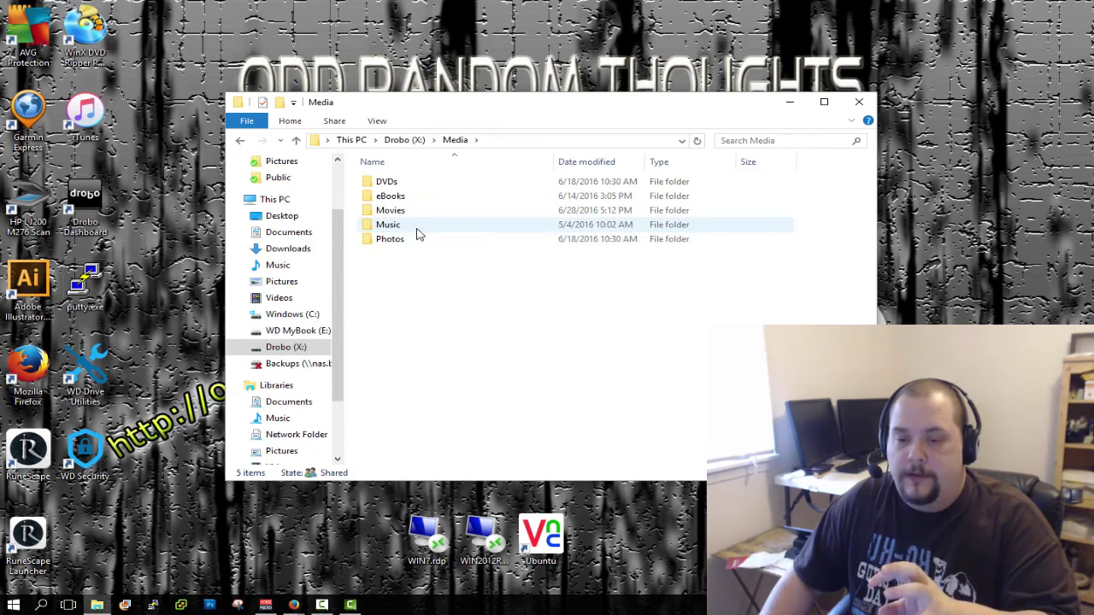
pyautogui.moveTo(419, 228)
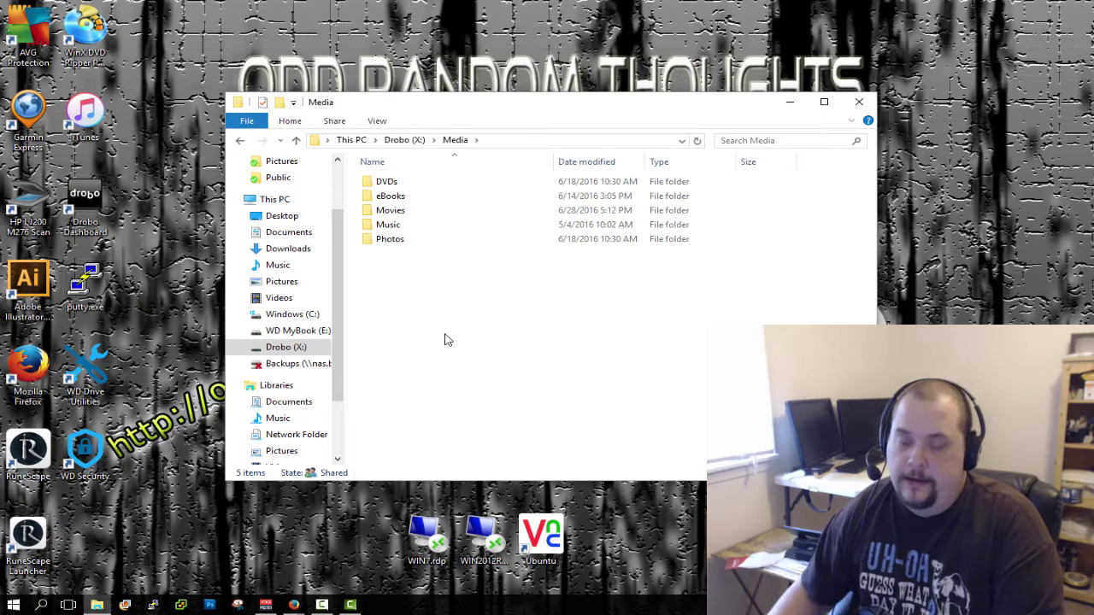
pyautogui.press('BackSpace')
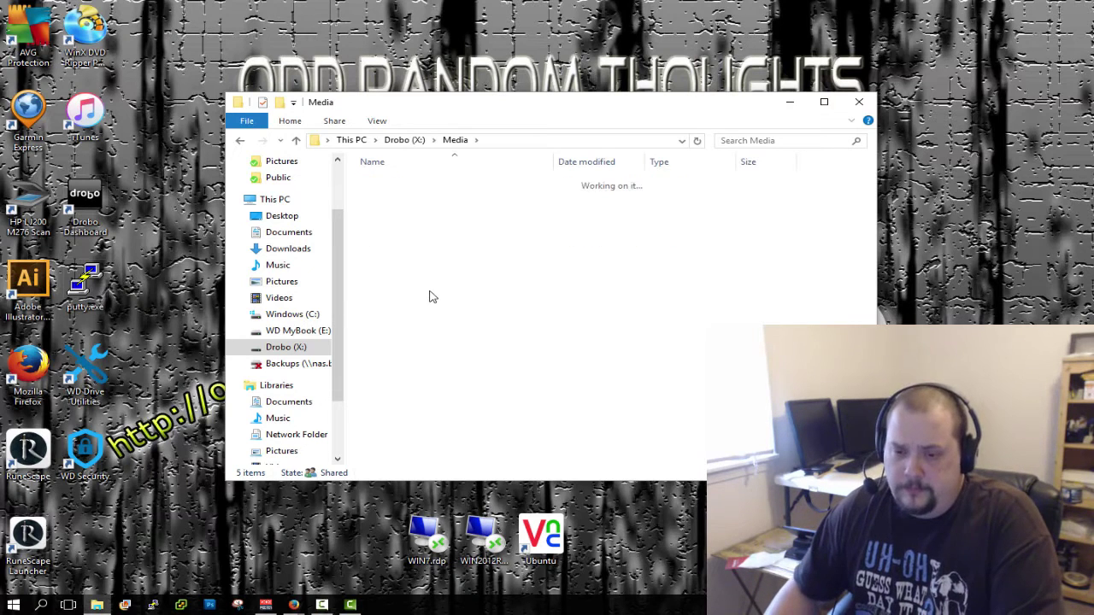
# View the contents of the Storage folder and return to the root of the Drobo drive.
pyautogui.doubleClick(419, 213)
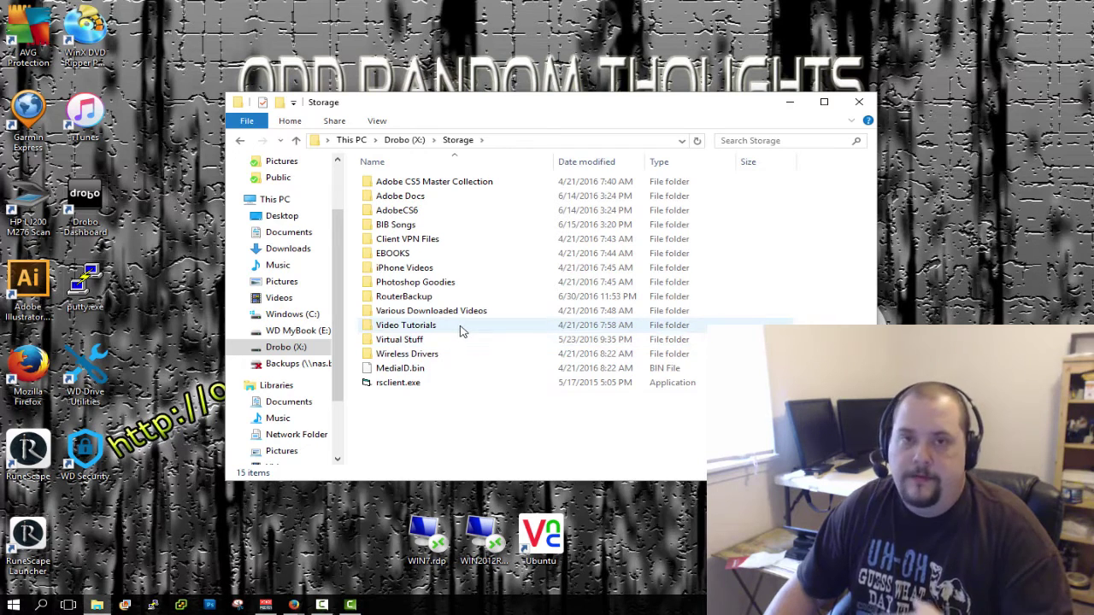
pyautogui.moveTo(462, 328)
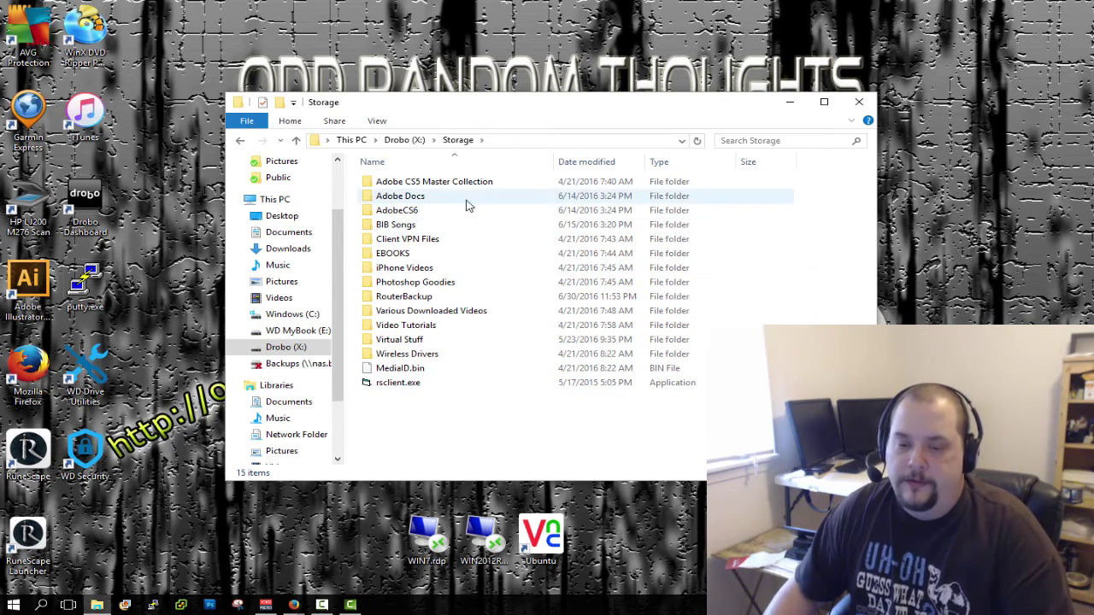
pyautogui.moveTo(434, 302)
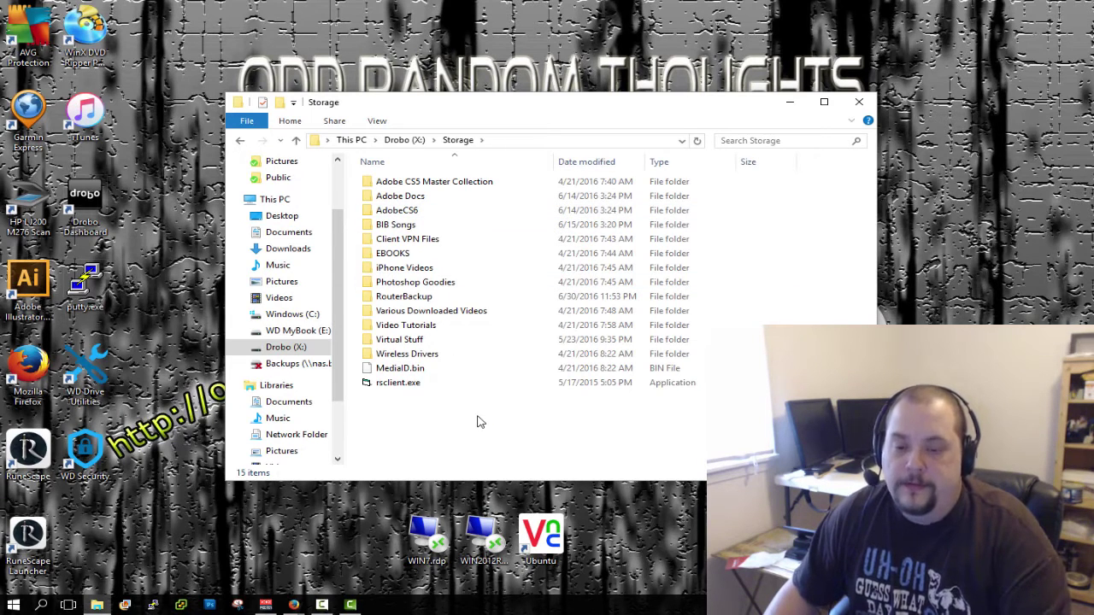
pyautogui.press('BackSpace')
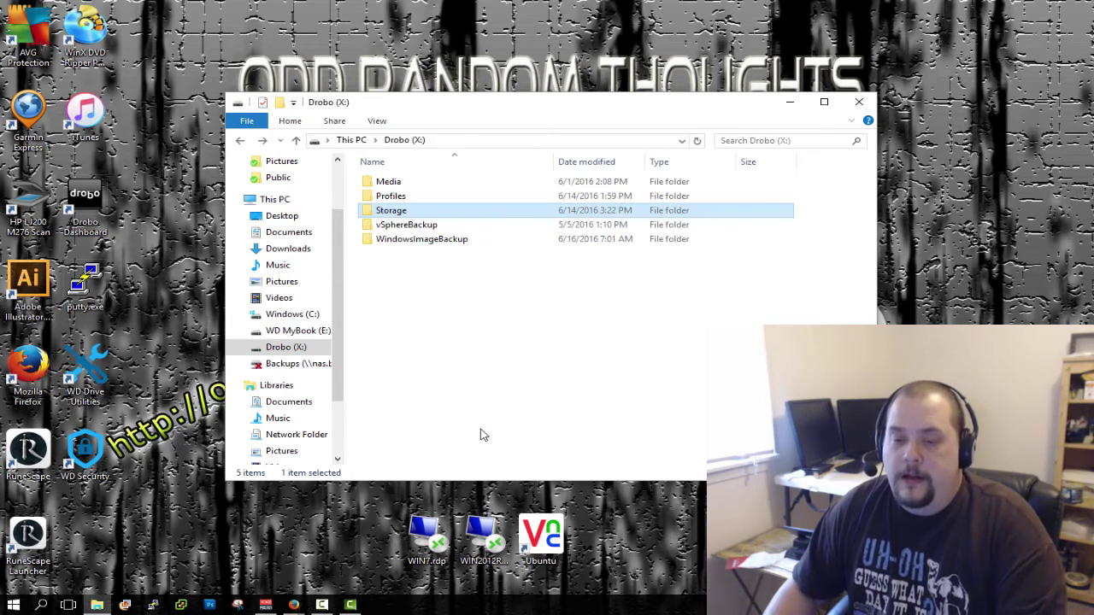
# Inspect the Secondary NS and Ubuntu Web Server backups in the vSphereBackup folder, then return to the drive's root.
pyautogui.doubleClick(445, 227)
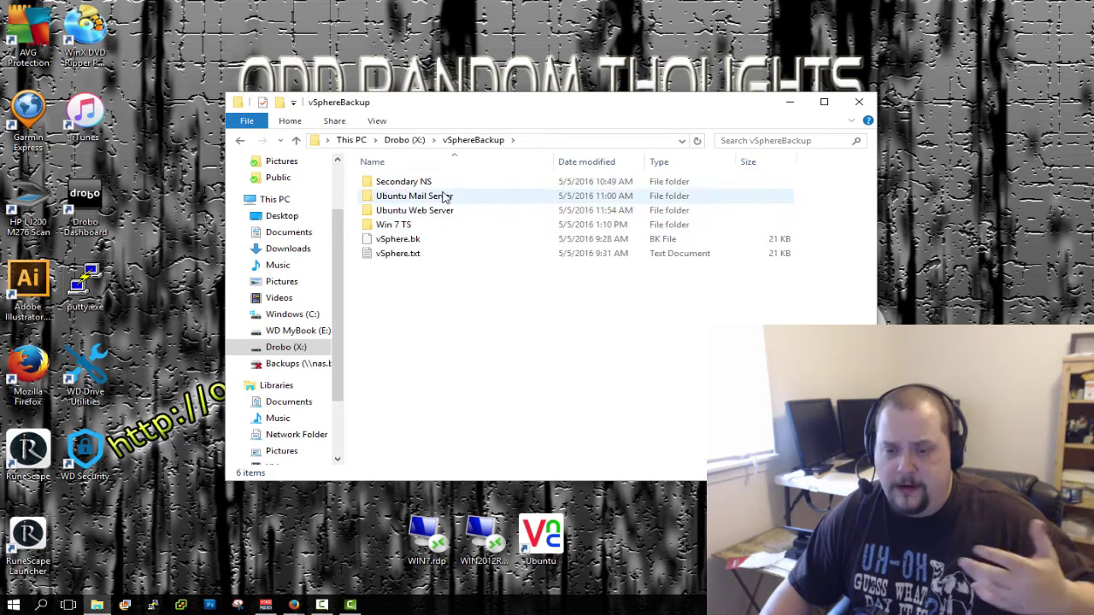
pyautogui.doubleClick(443, 185)
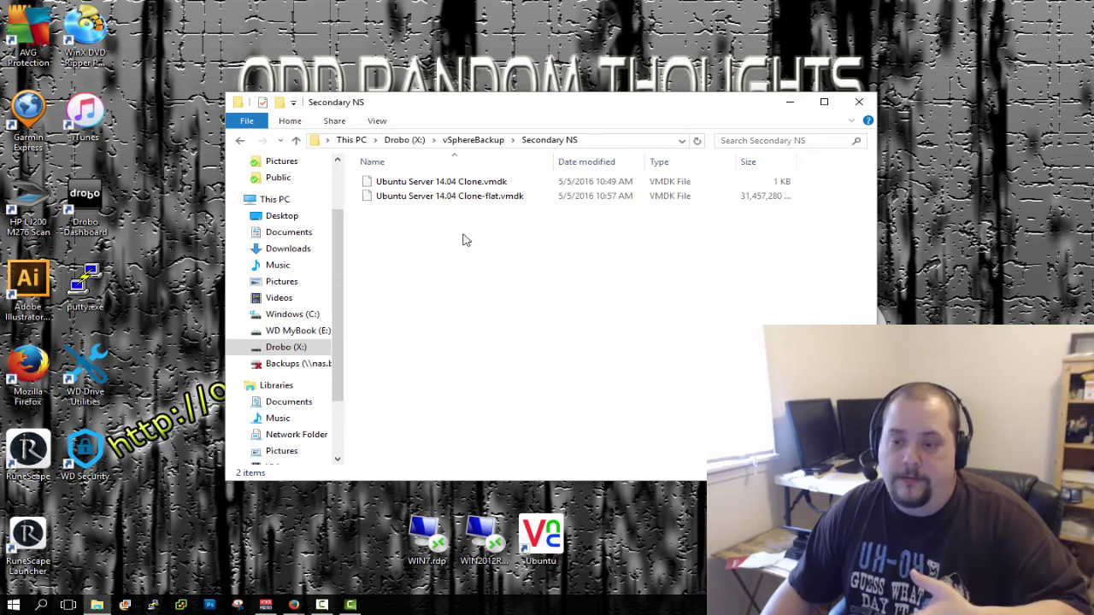
pyautogui.hotkey('alt', 'Left')
pyautogui.doubleClick(451, 211)
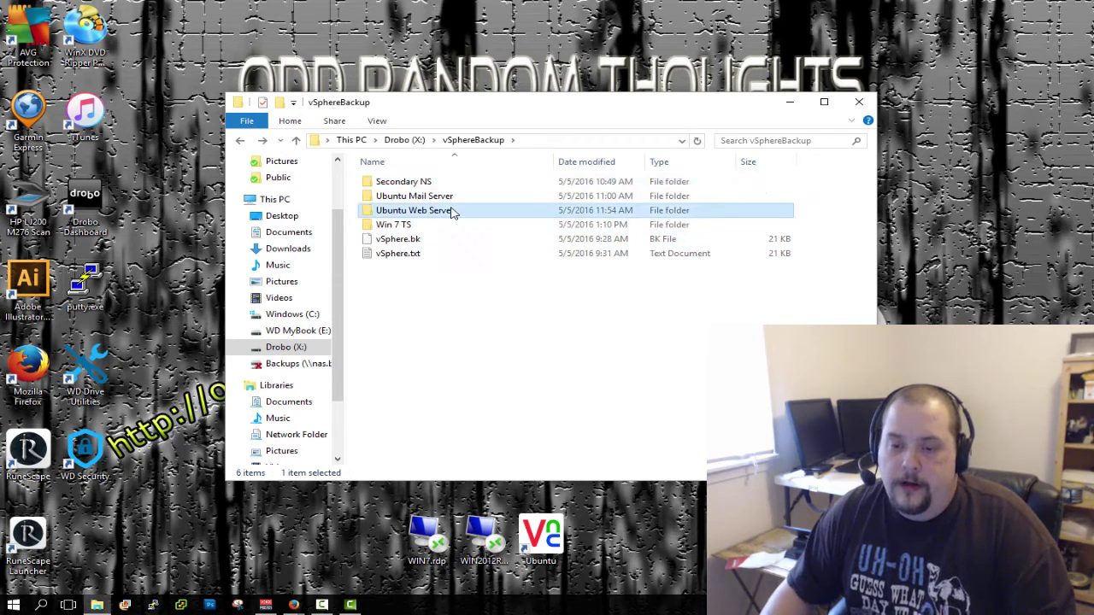
pyautogui.hotkey('alt', 'Left')
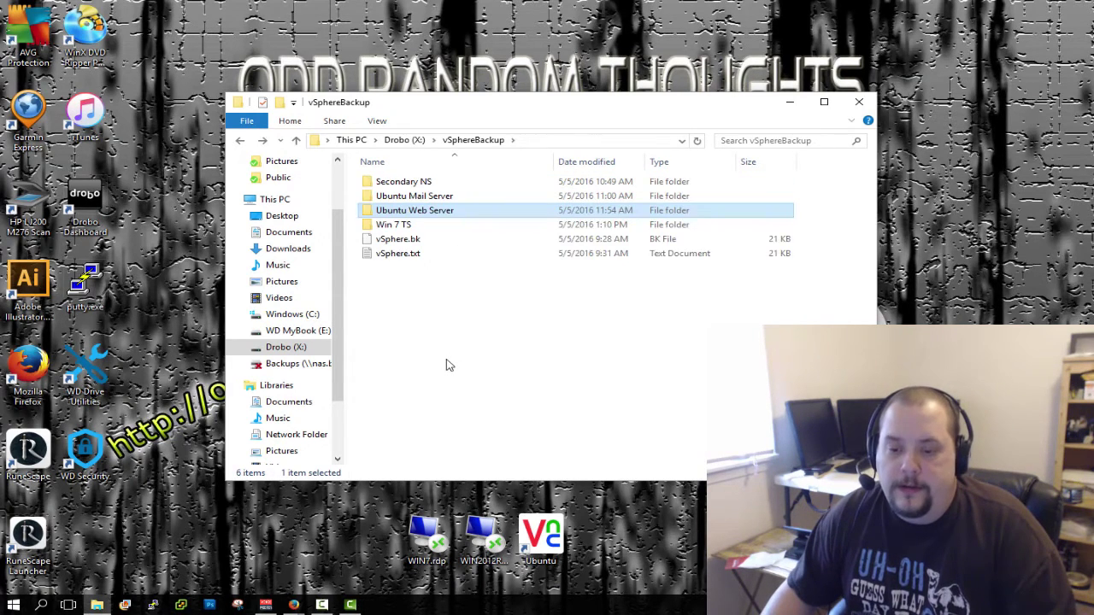
pyautogui.hotkey('alt', 'Left')
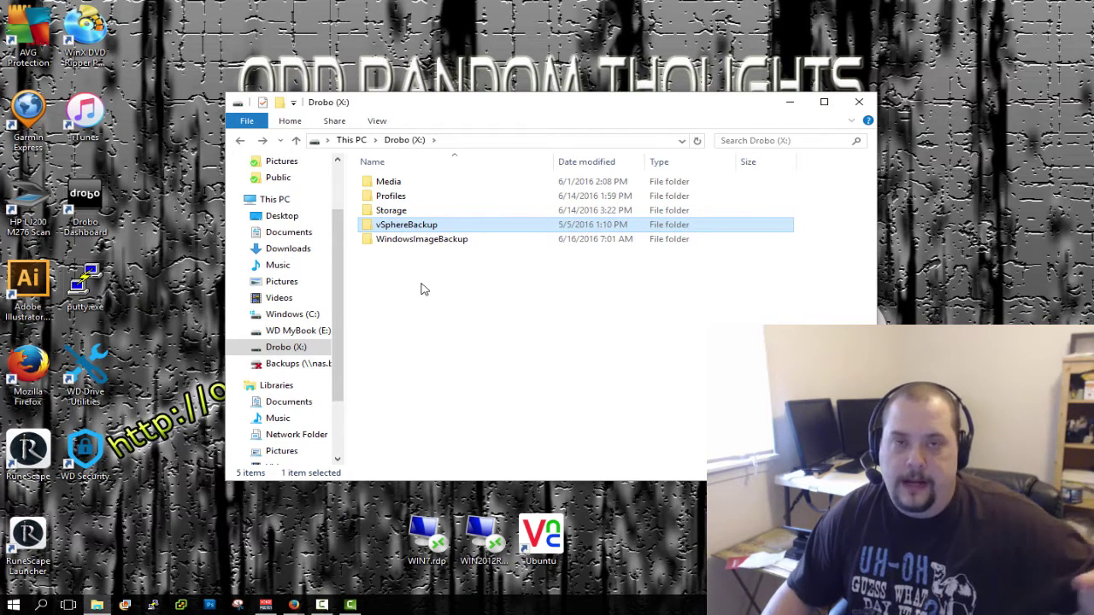
# View the computer folders inside WindowsImageBackup and return to the root of the Drobo drive.
pyautogui.doubleClick(420, 241)
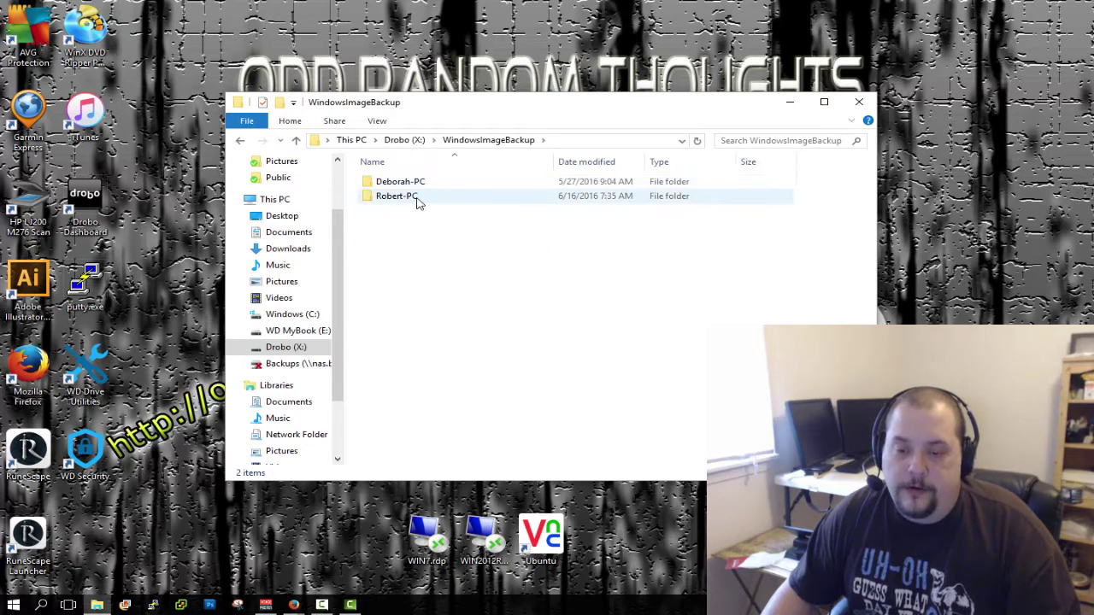
pyautogui.press('BackSpace')
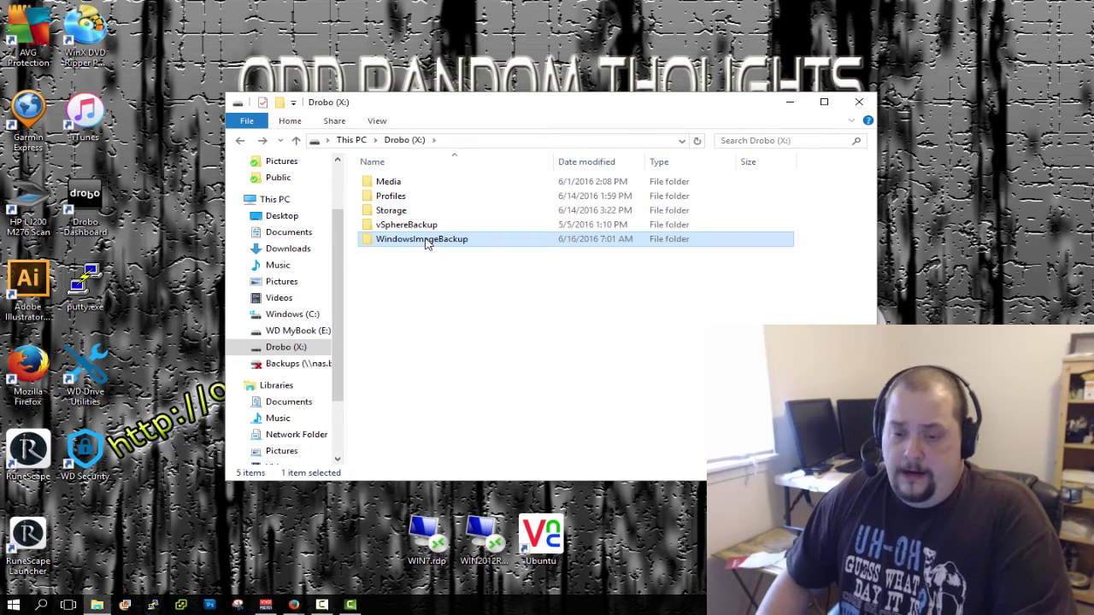
pyautogui.moveTo(429, 245)
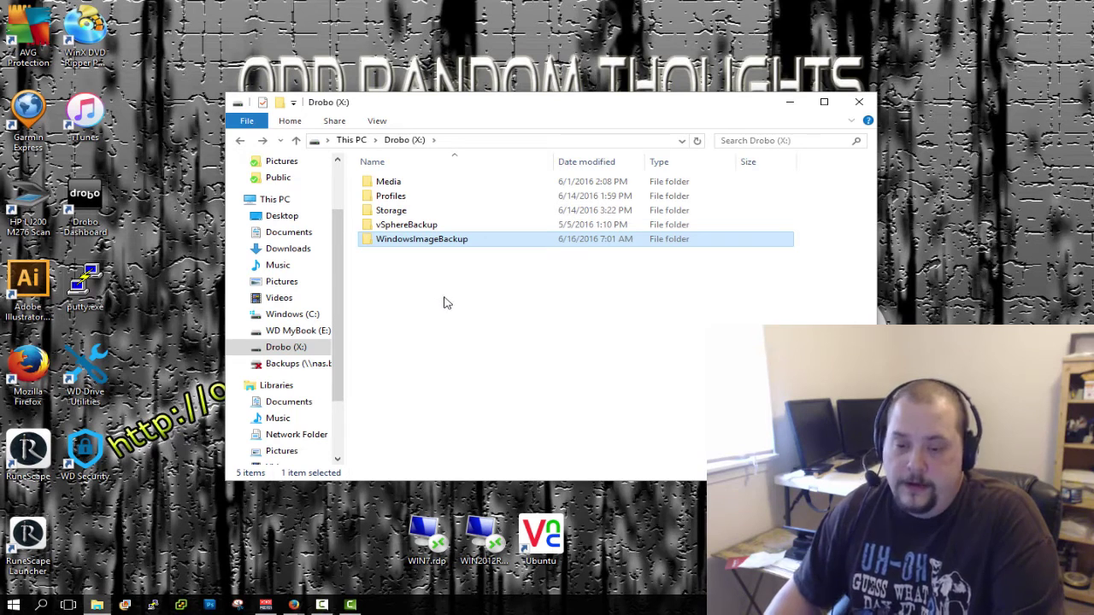
pyautogui.click(299, 348)
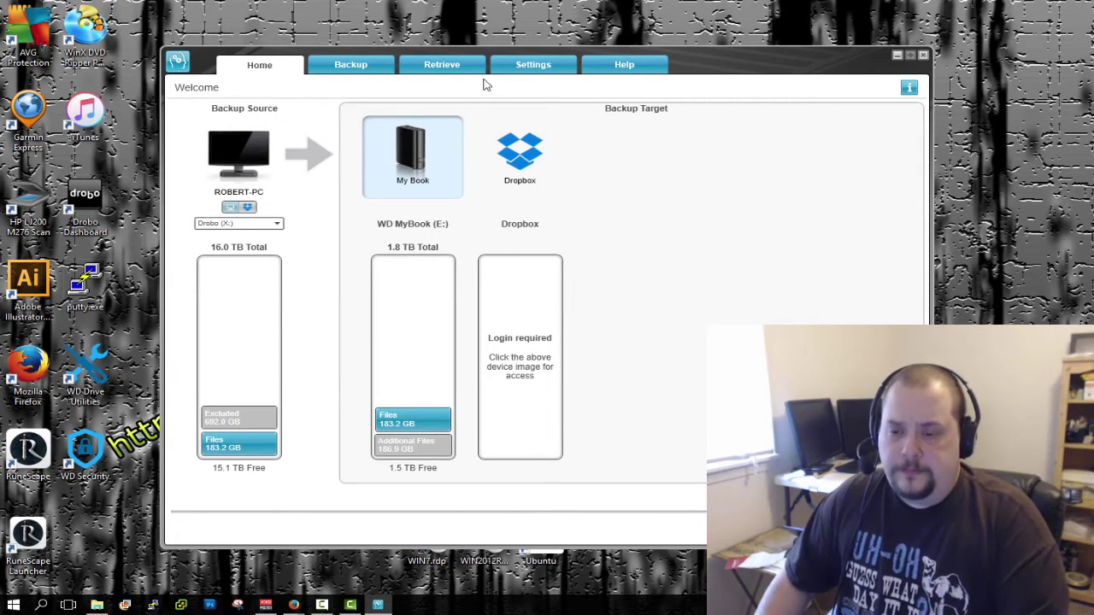
# In WD SmartWare Pro, check the file history setting and the folders selected for the Drobo drive's backup.
pyautogui.click(522, 68)
pyautogui.click(249, 198)
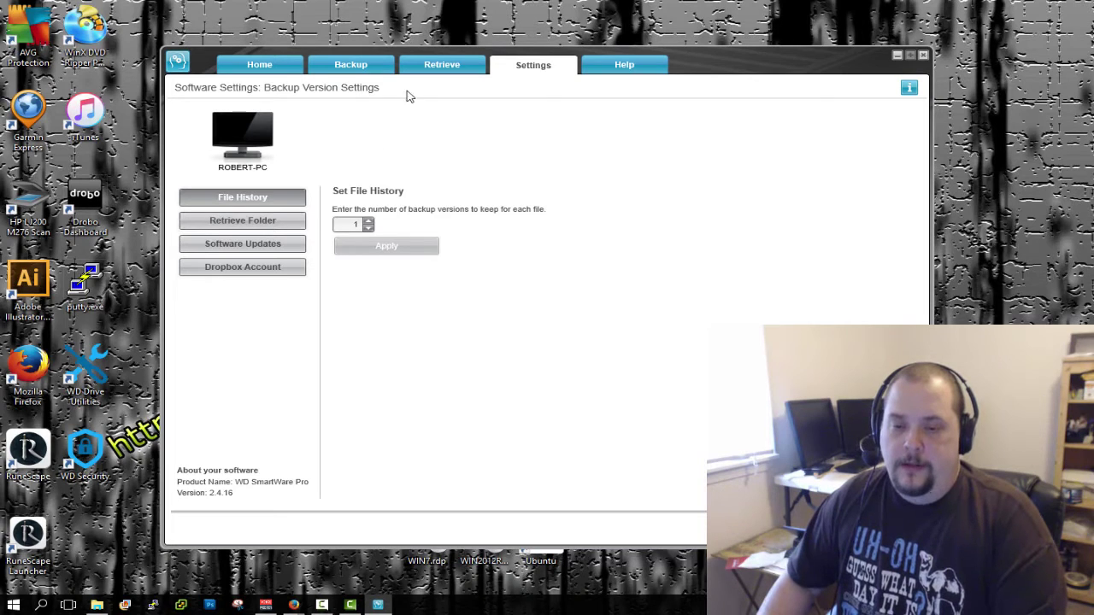
pyautogui.click(383, 71)
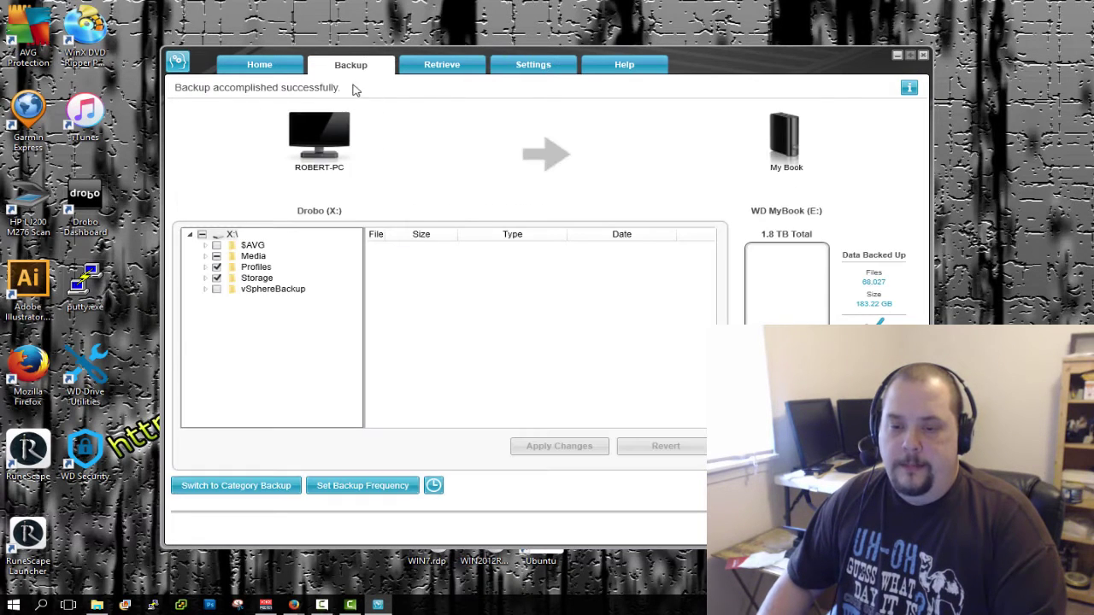
# Return to the backup overview and view the available source drives, leaving Drobo (X:) selected.
pyautogui.click(264, 67)
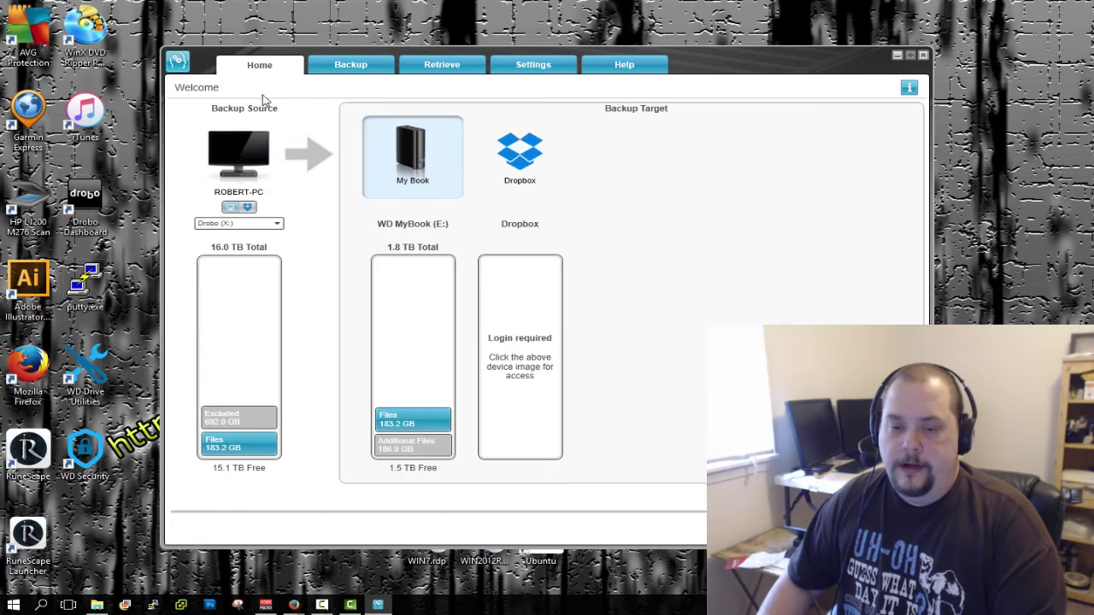
pyautogui.click(277, 224)
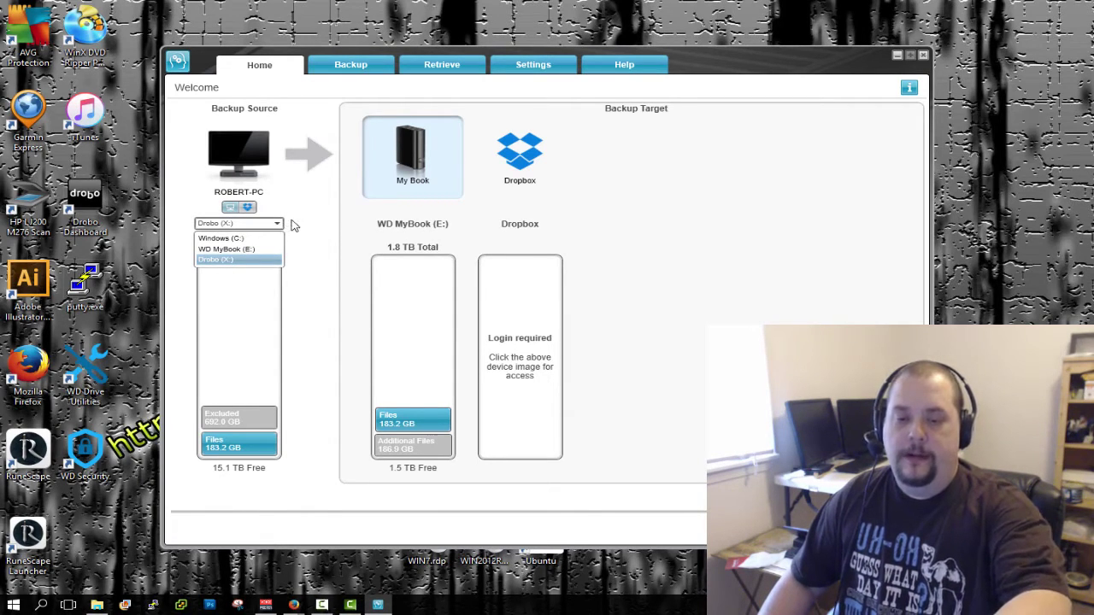
pyautogui.click(301, 221)
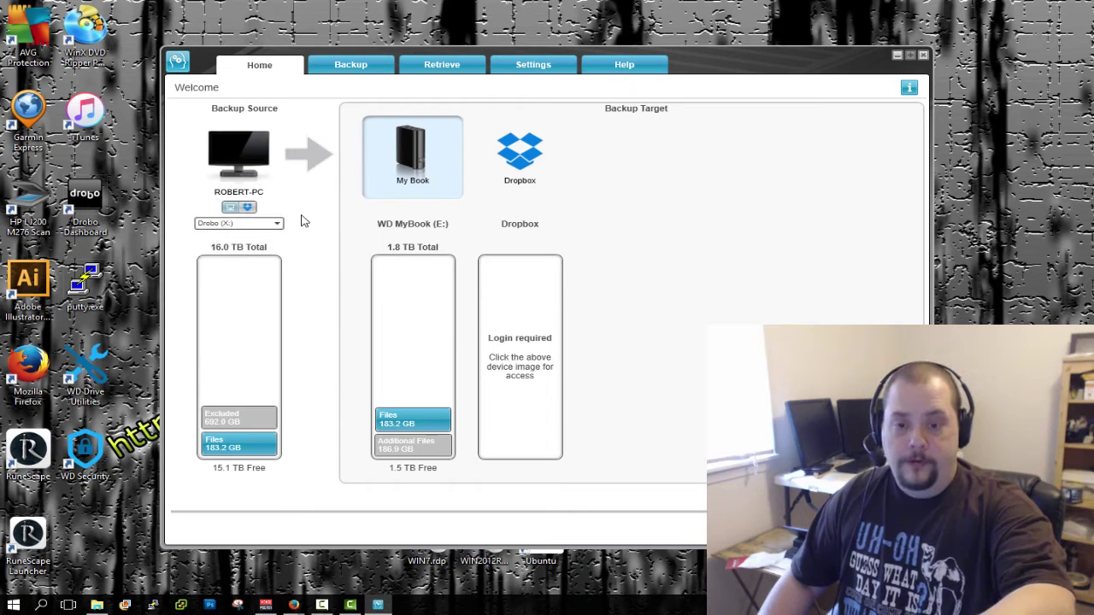
# Review which folders of the Drobo (X:) drive are selected for backup, including the subfolders of Media.
pyautogui.click(350, 68)
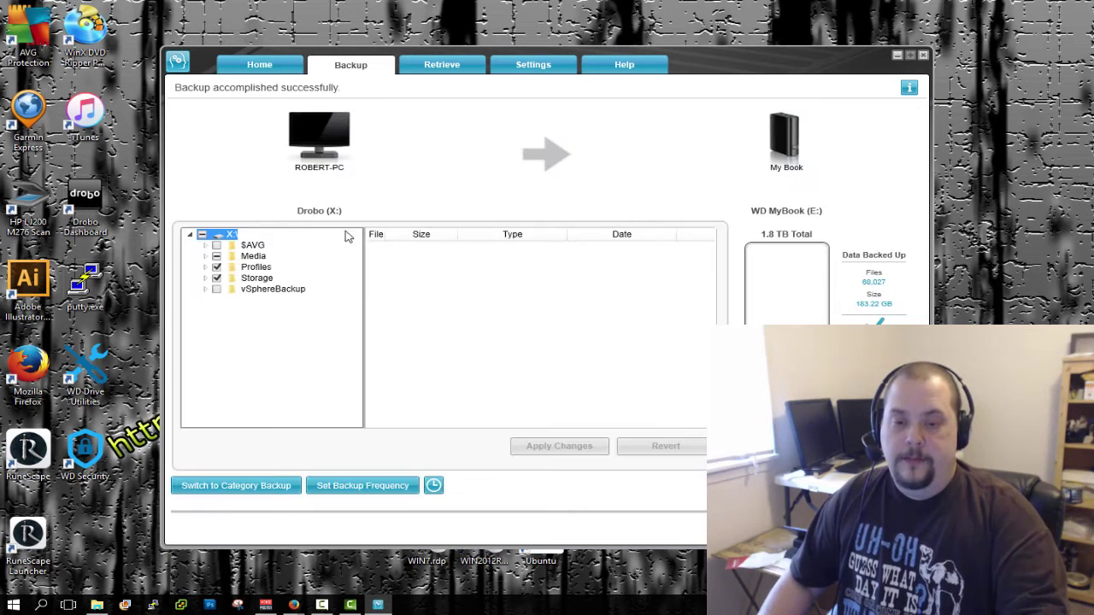
pyautogui.click(216, 279)
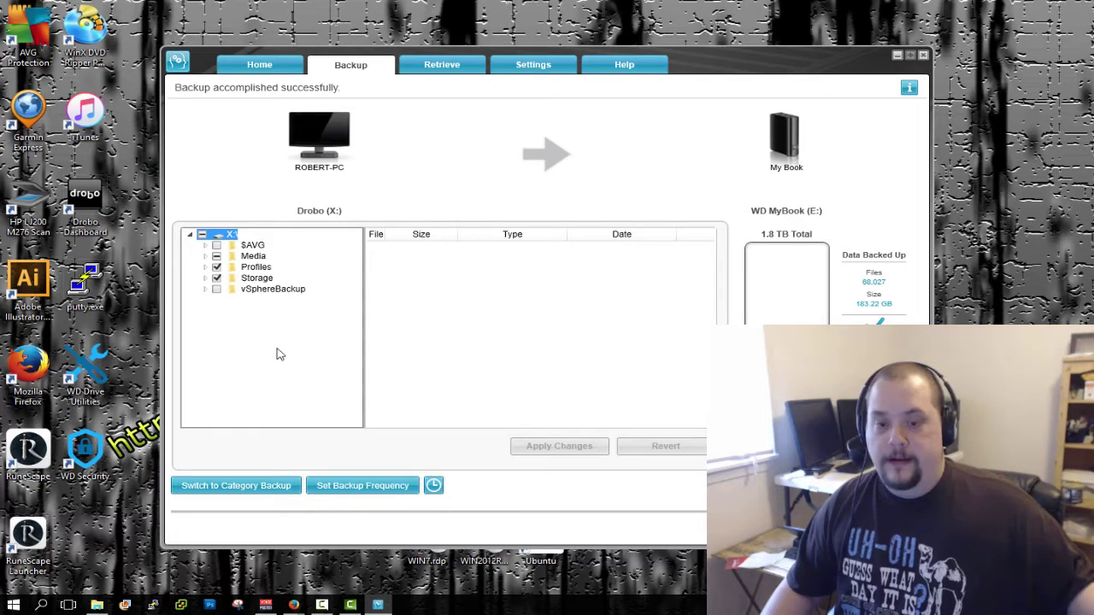
pyautogui.click(206, 256)
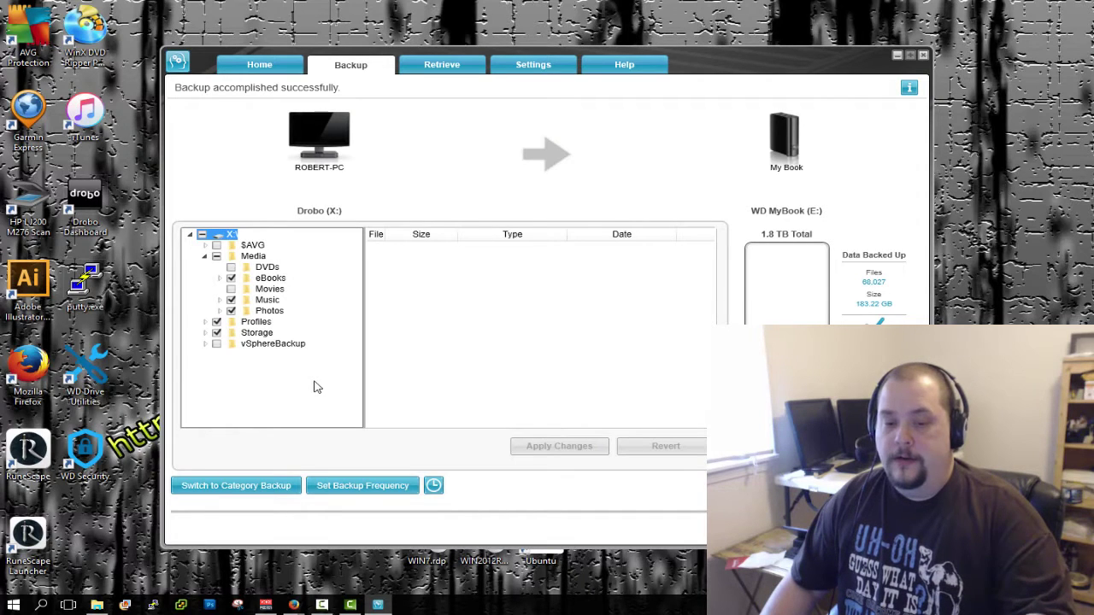
pyautogui.click(205, 259)
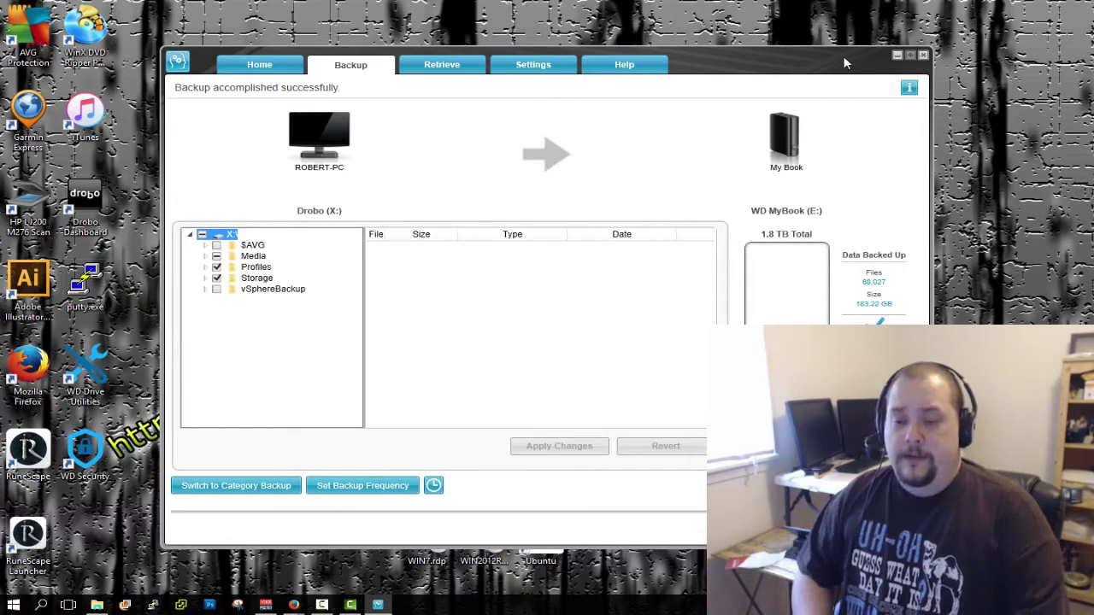
# View the software settings, return to the Drobo backup selection and close WD SmartWare Pro.
pyautogui.click(525, 63)
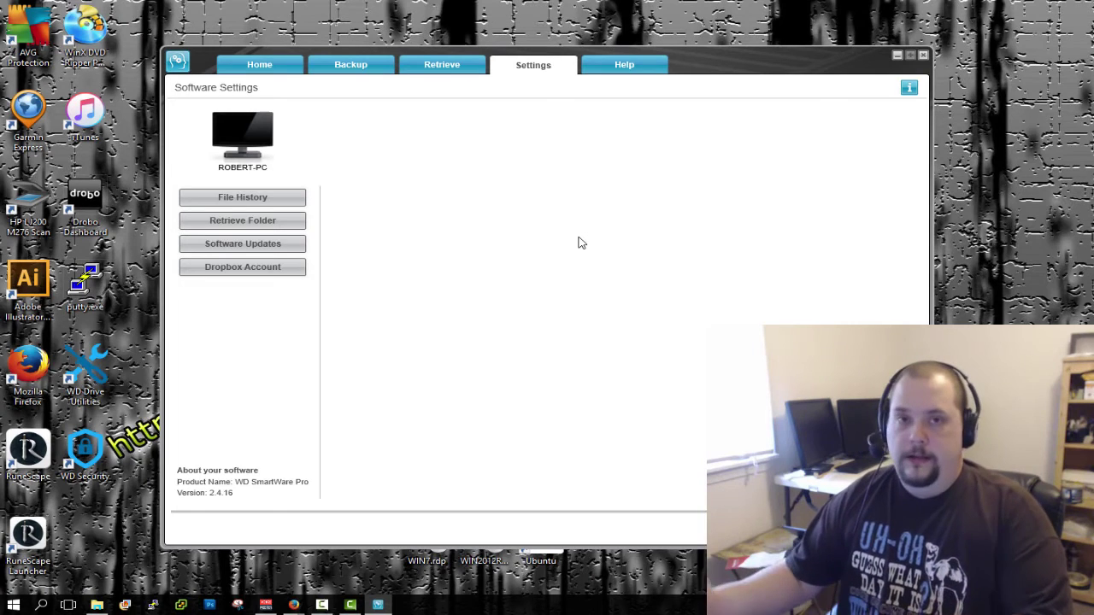
pyautogui.click(345, 73)
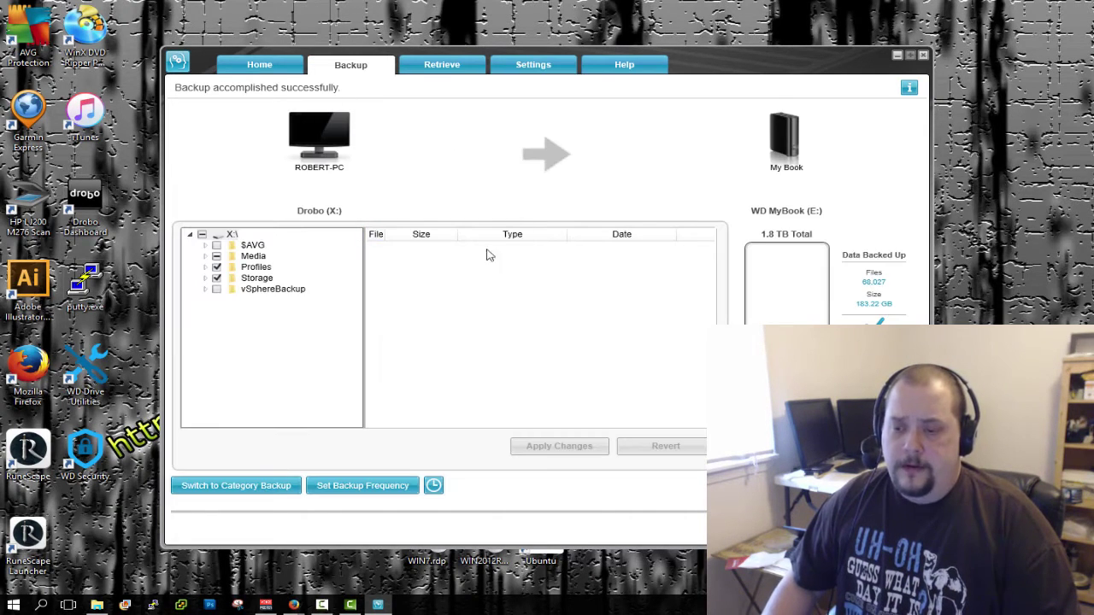
pyautogui.click(923, 55)
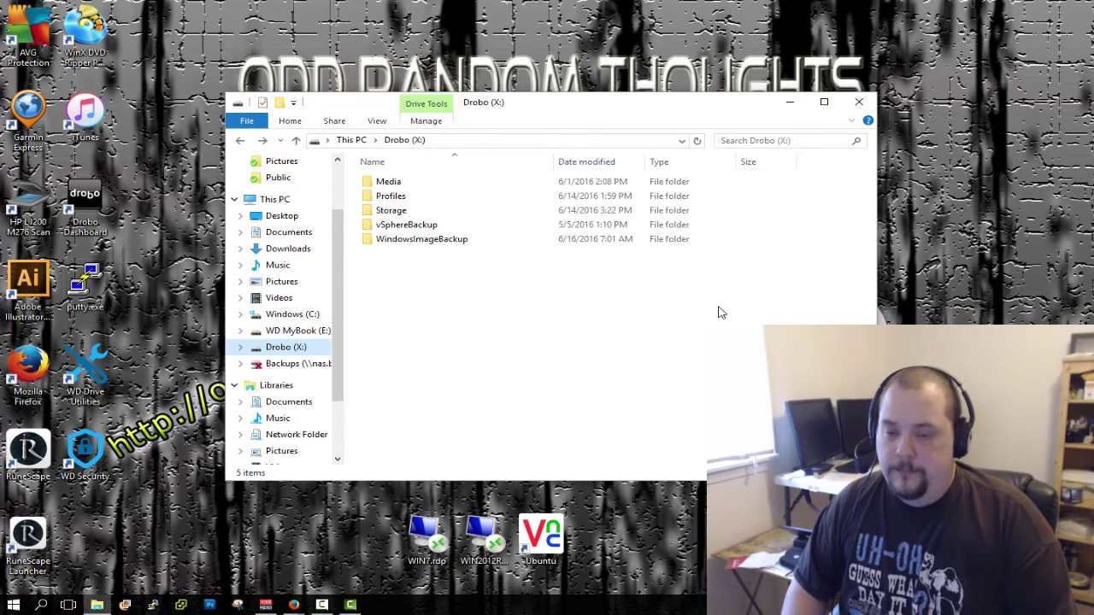
# Open DeltaCopy Server, inspect its server status and existing virtual directories, and close the console.
pyautogui.press('super')
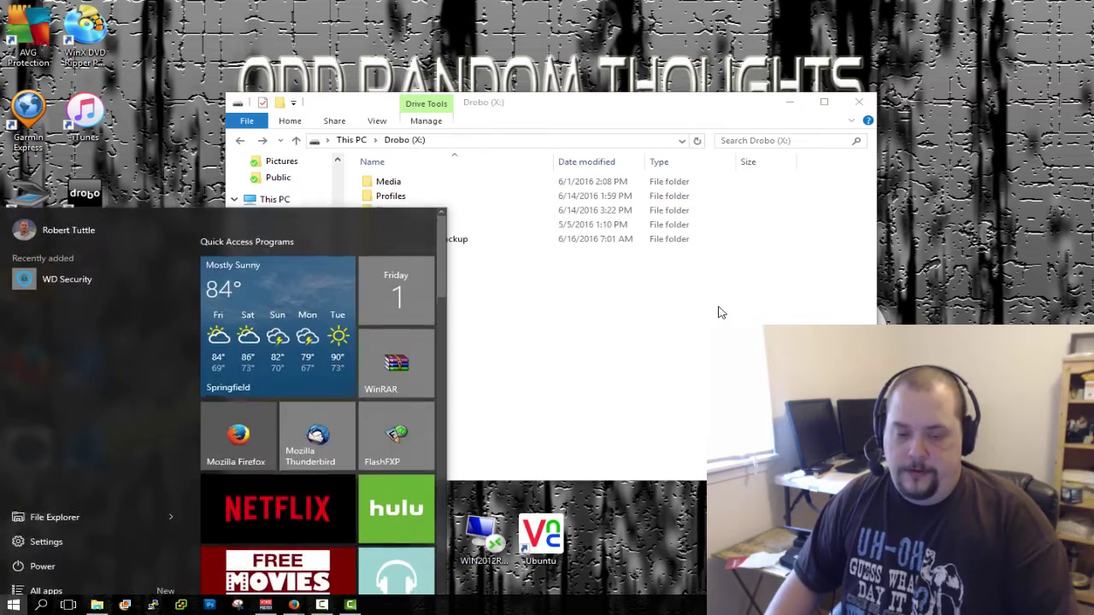
pyautogui.write('delta')
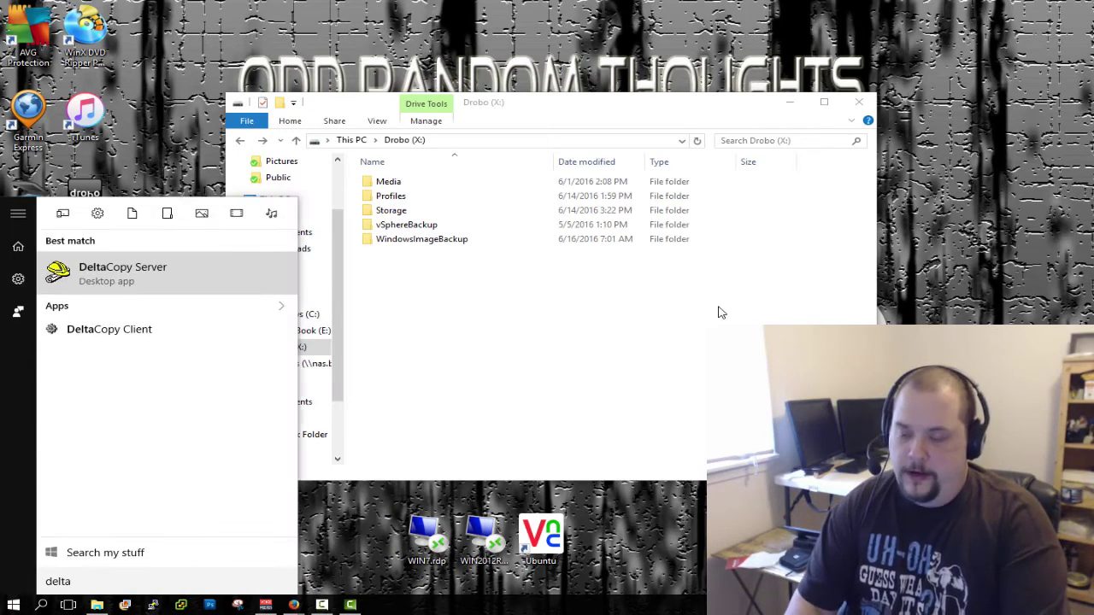
pyautogui.press('Return')
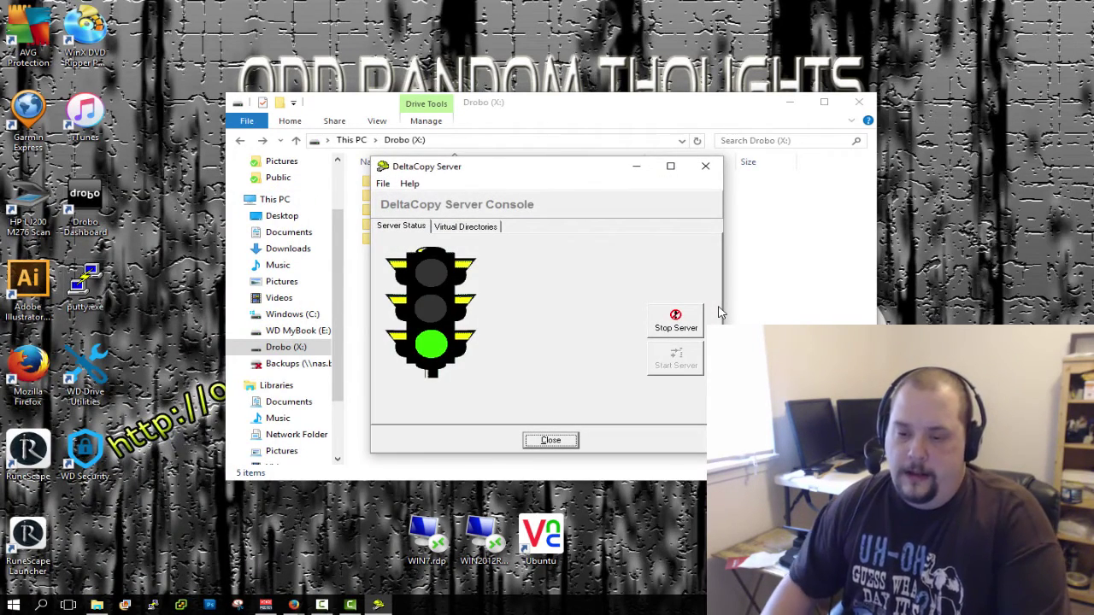
pyautogui.click(465, 227)
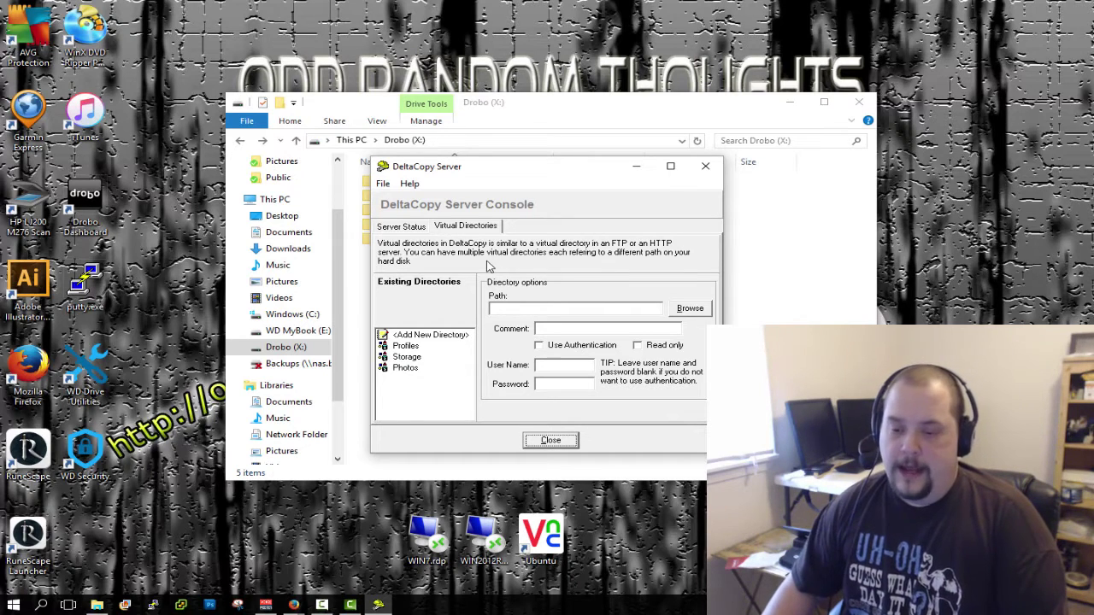
pyautogui.click(551, 441)
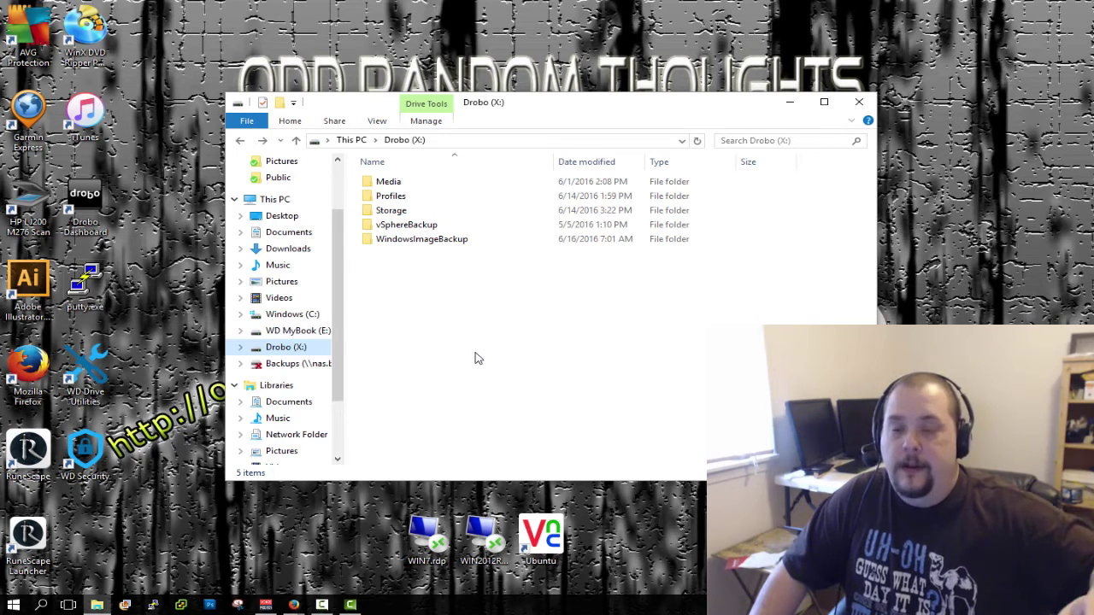
# Check the storage location in the Documents folder's properties and close them without changes.
pyautogui.rightClick(301, 233)
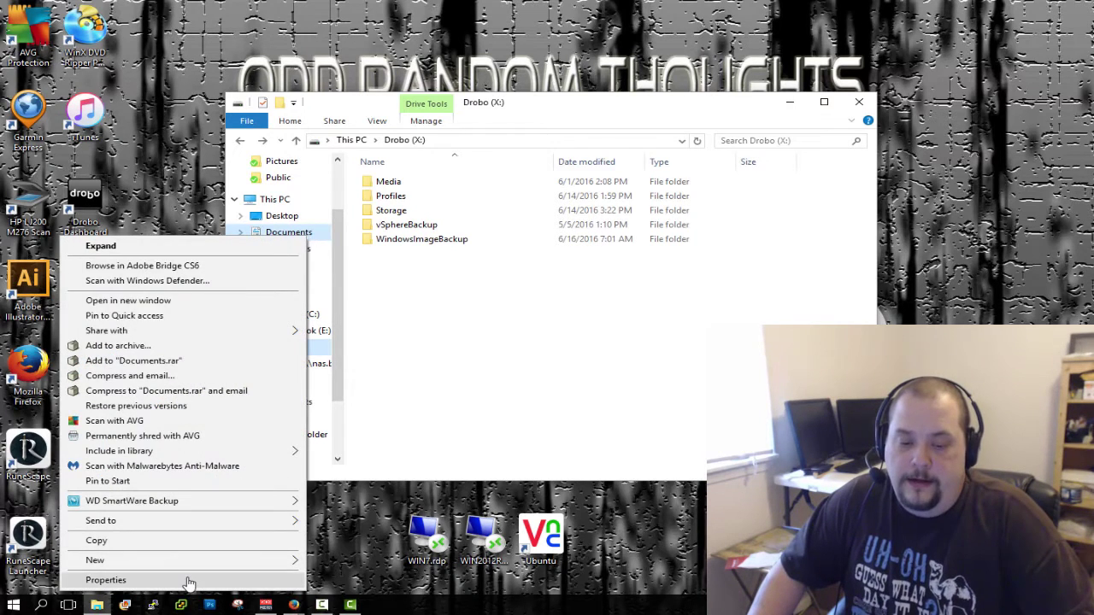
pyautogui.click(184, 579)
pyautogui.click(239, 282)
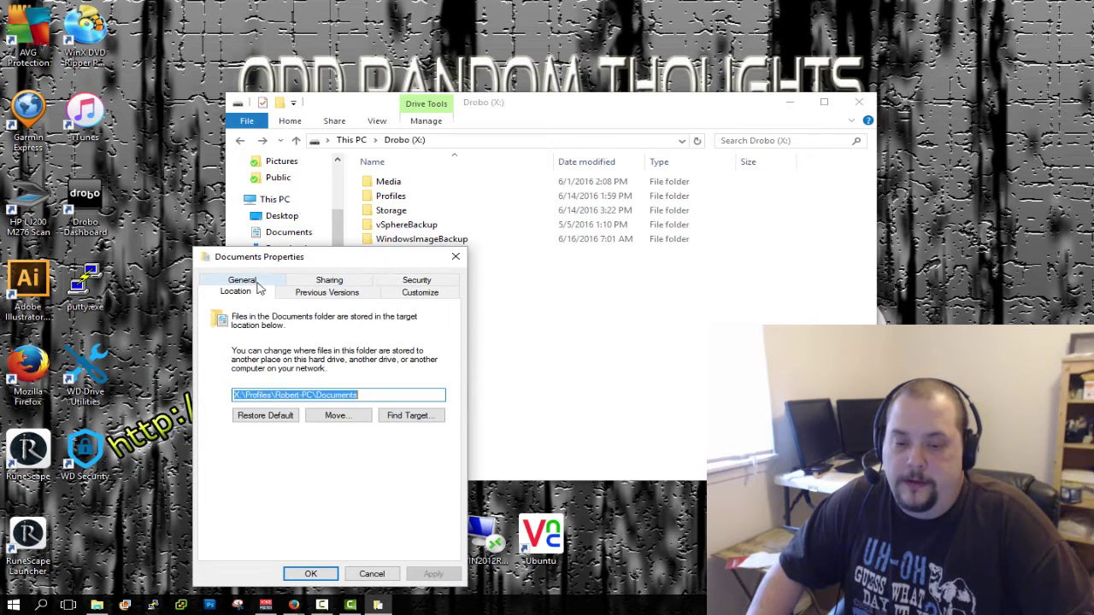
pyautogui.moveTo(355, 256); pyautogui.dragTo(483, 171)
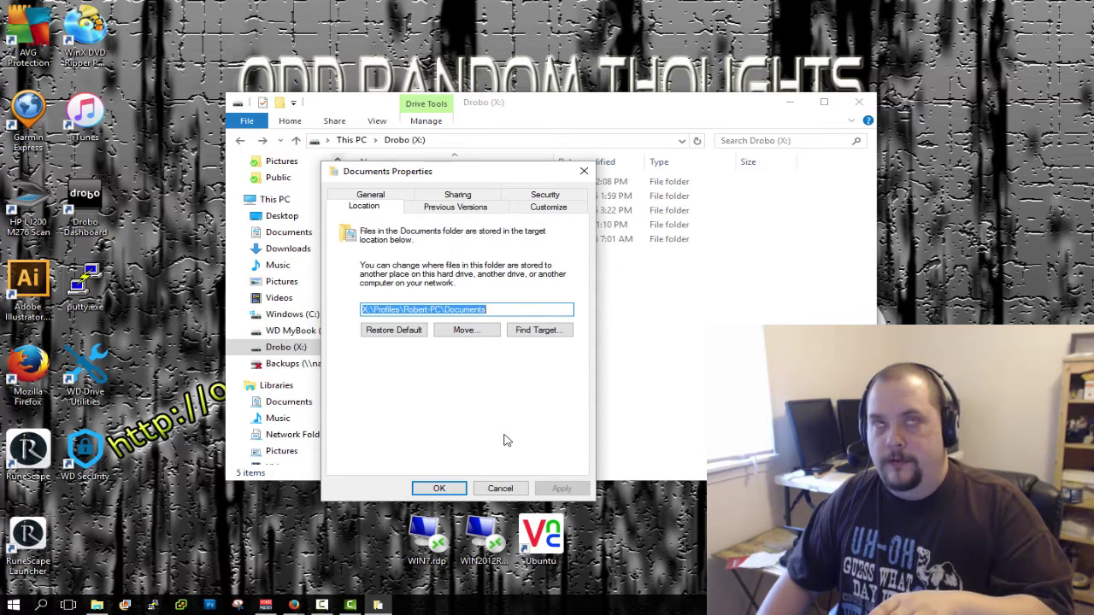
pyautogui.click(501, 488)
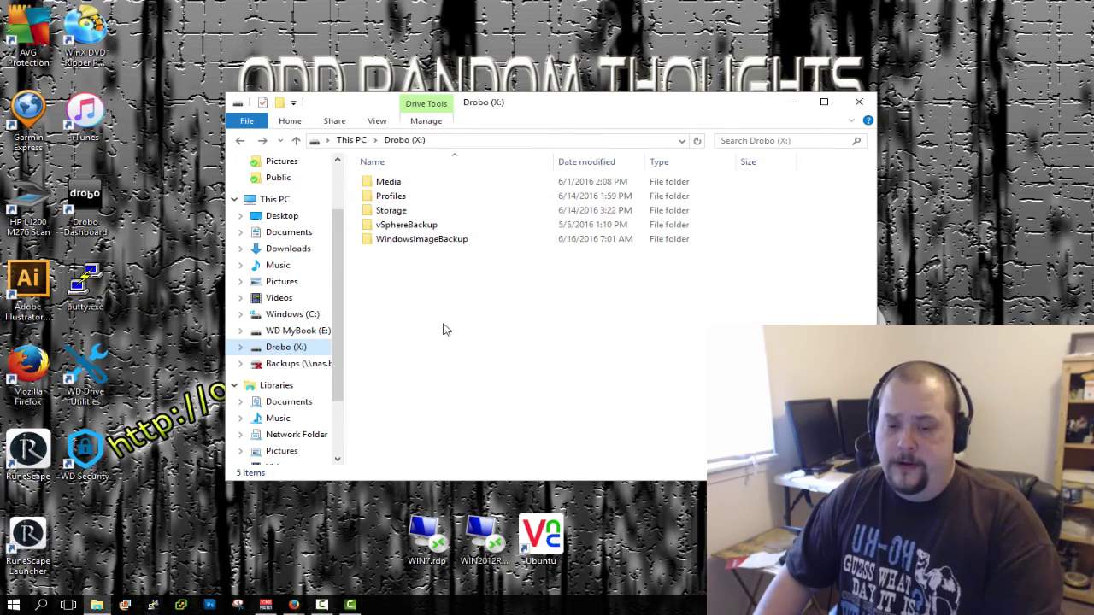